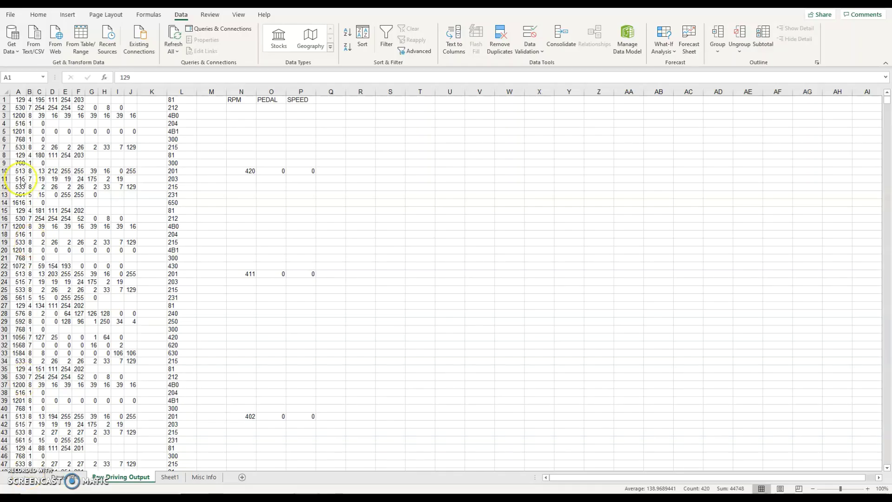
Examine the decimal message IDs in column A and the raw CAN data block across columns A to J.
click(19, 132)
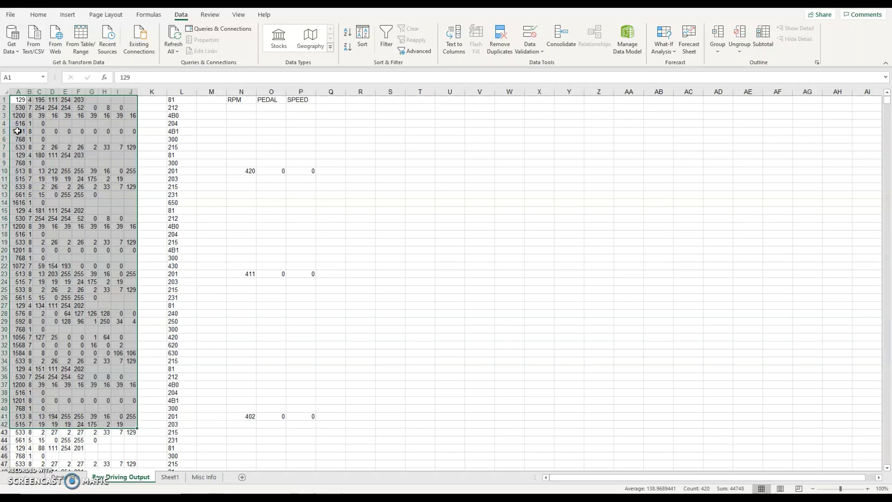
click(17, 131)
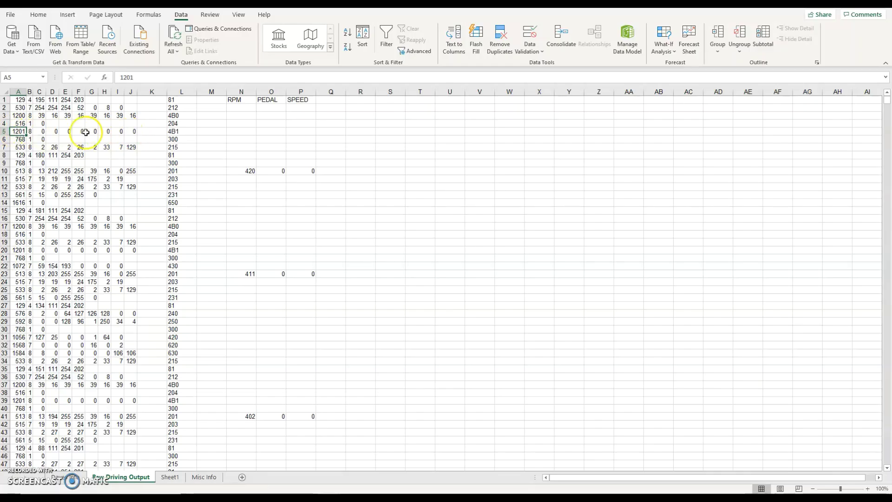
click(19, 131)
drag(130, 91, 21, 90)
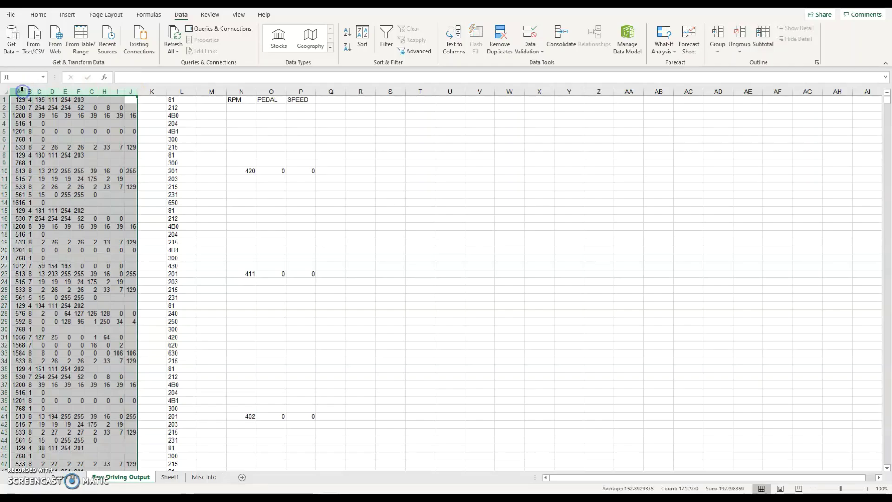
click(19, 133)
click(17, 100)
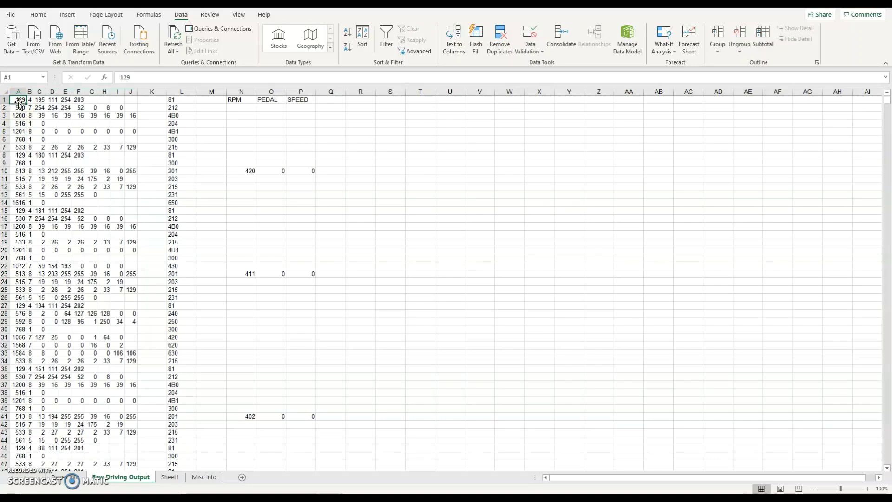
drag(18, 103, 15, 131)
Inspect the message length in B1 and the data bytes that follow it in row 1.
click(29, 99)
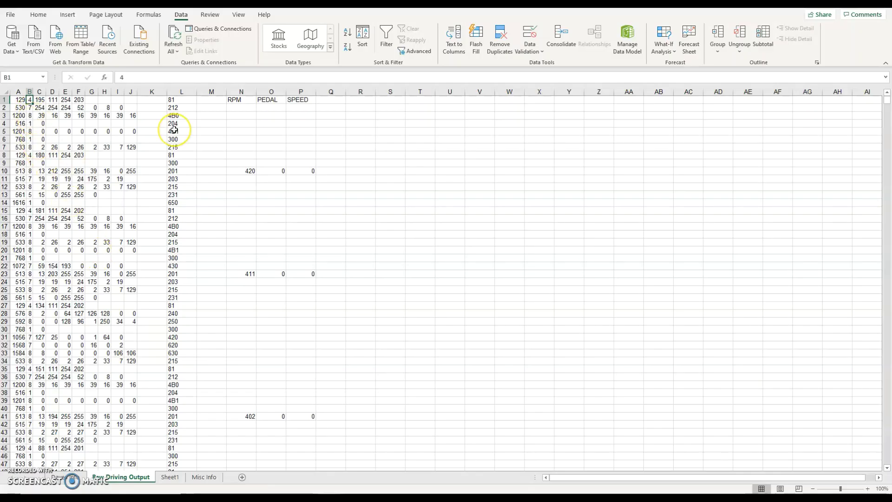
key(Right)
key(Right)
key(Right)
key(Right)
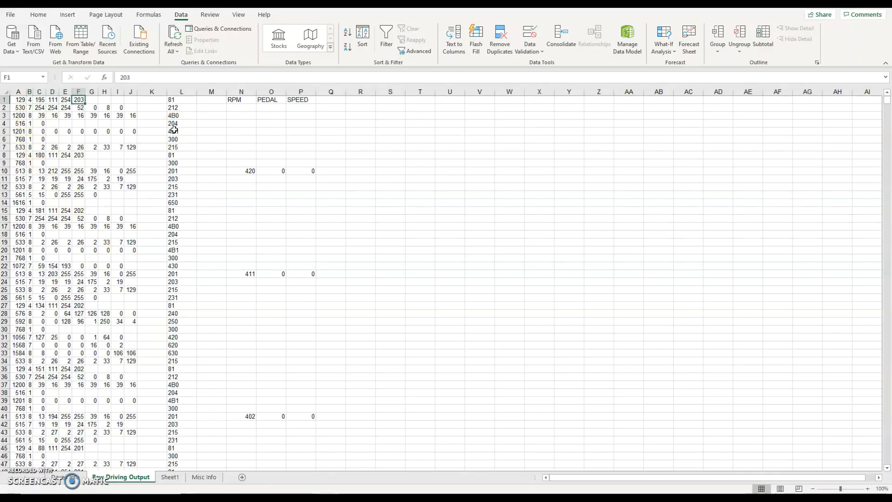
key(Left)
key(Left)
key(Left)
key(Right)
key(Right)
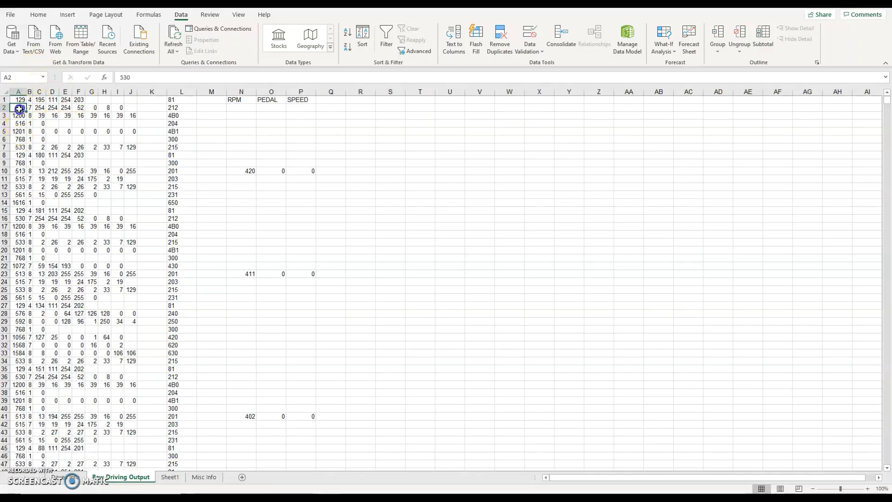
Compare the data bytes of the messages with IDs 530, 513 and 1201 in rows 2, 10 and 5.
click(41, 108)
drag(41, 107, 119, 109)
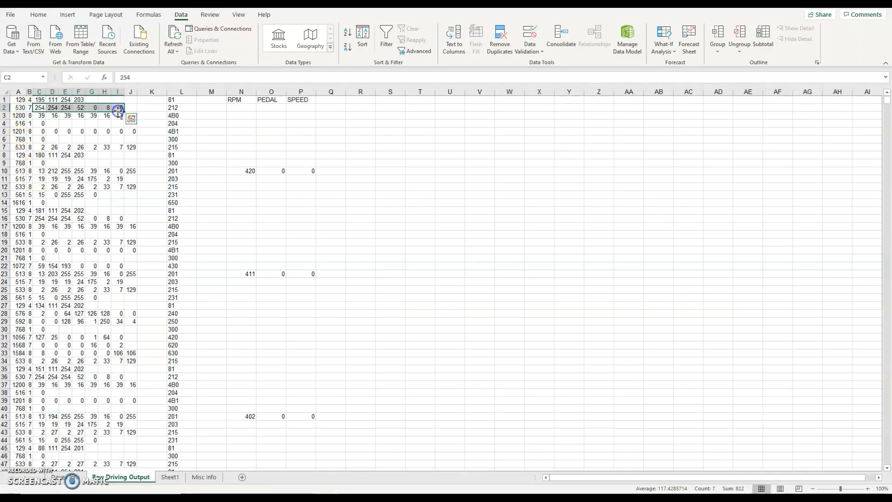
click(19, 171)
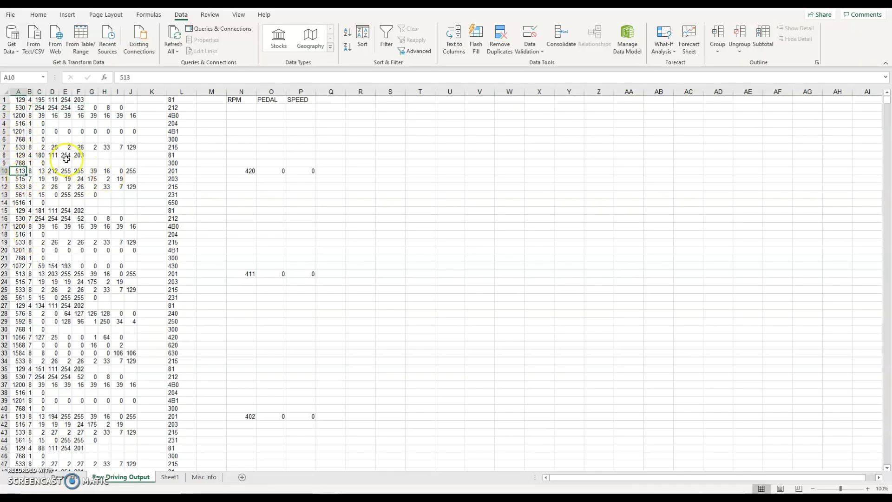
click(39, 171)
drag(38, 171, 128, 179)
drag(41, 131, 131, 136)
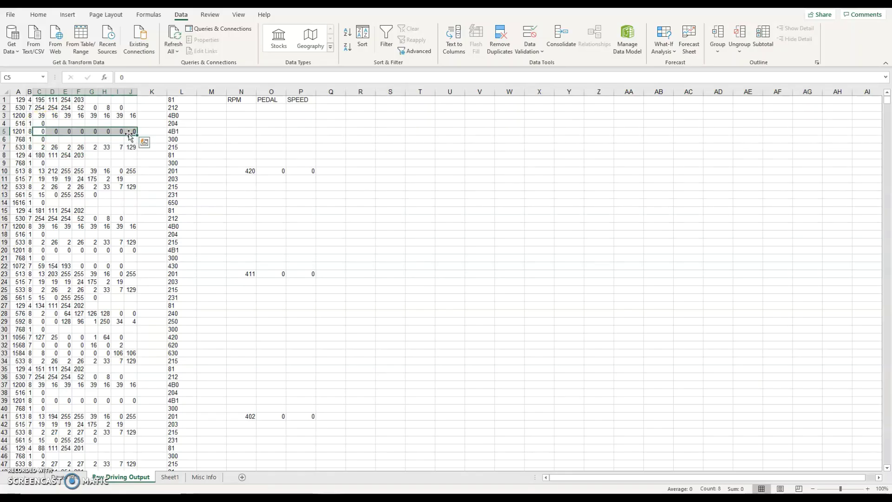
click(63, 117)
Examine the DEC2HEX formulas in column L, from L1 down to L17, that convert column A's IDs to hexadecimal.
click(181, 101)
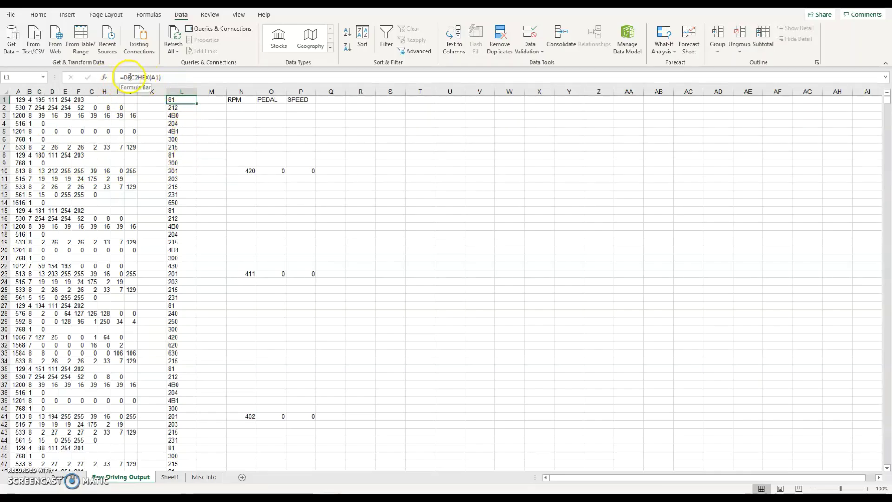
click(187, 122)
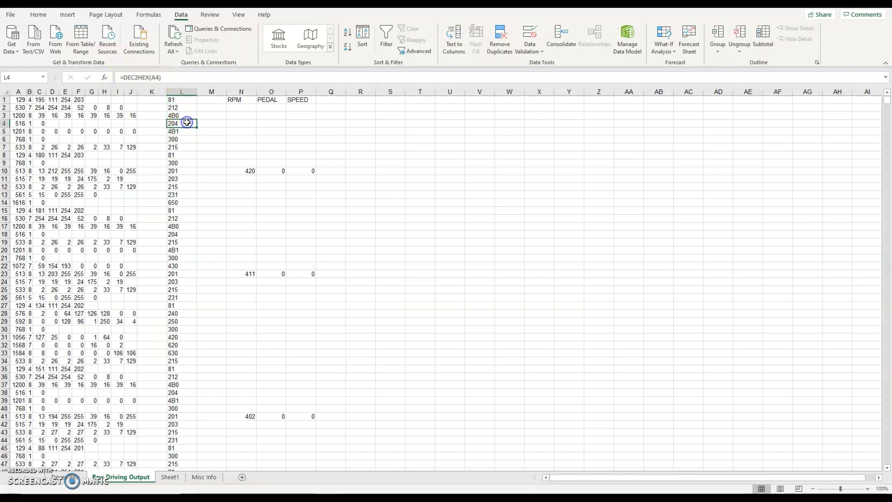
key(Up)
key(Up)
key(Up)
key(Down)
key(Down)
key(Down)
key(Down)
key(Down)
key(Down)
key(Down)
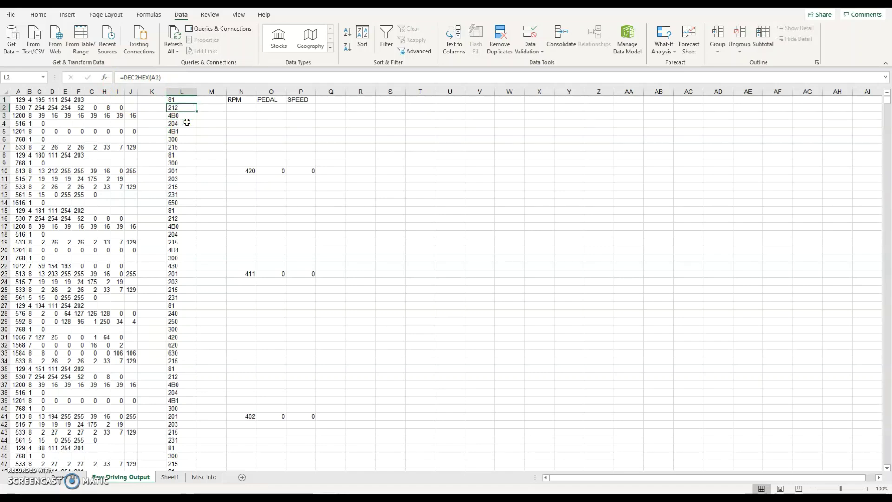
key(Up)
key(Up)
key(Up)
key(Up)
key(Up)
key(Up)
key(Up)
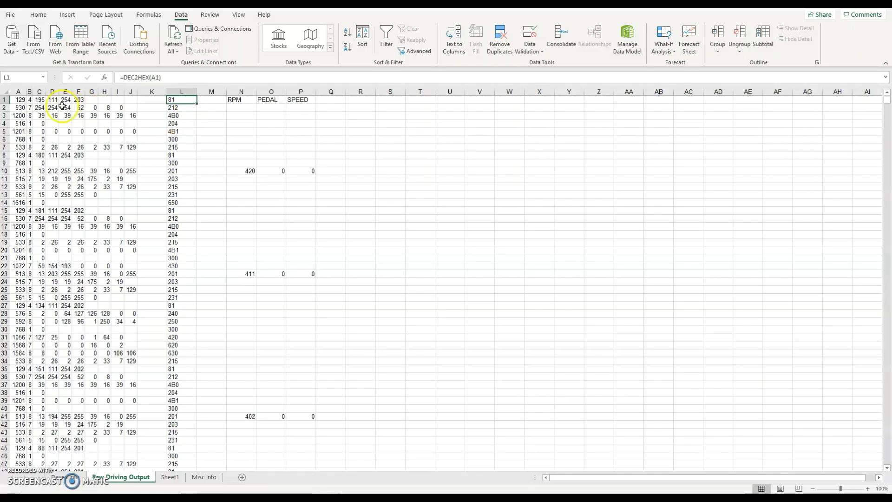
key(Down)
key(Down)
key(Down)
key(Down)
key(Down)
key(Down)
key(Down)
key(Down)
key(Down)
key(Down)
key(Down)
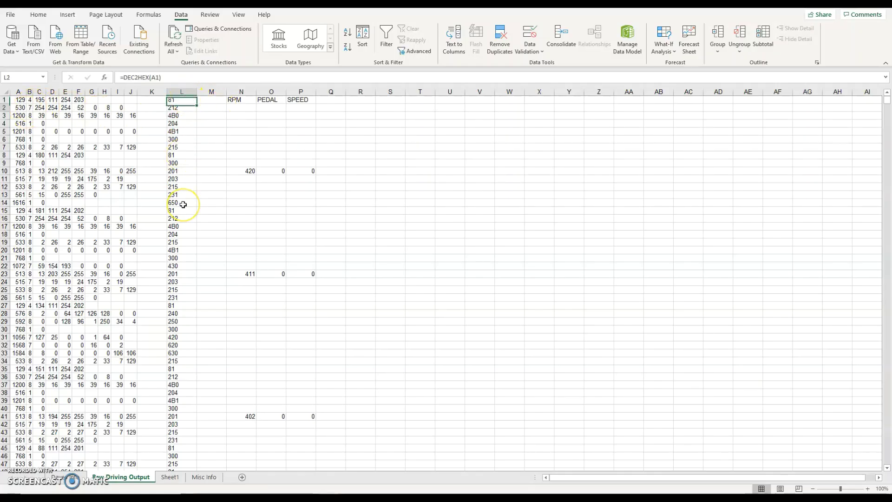
key(Down)
key(Down)
key(Down)
key(Down)
key(Down)
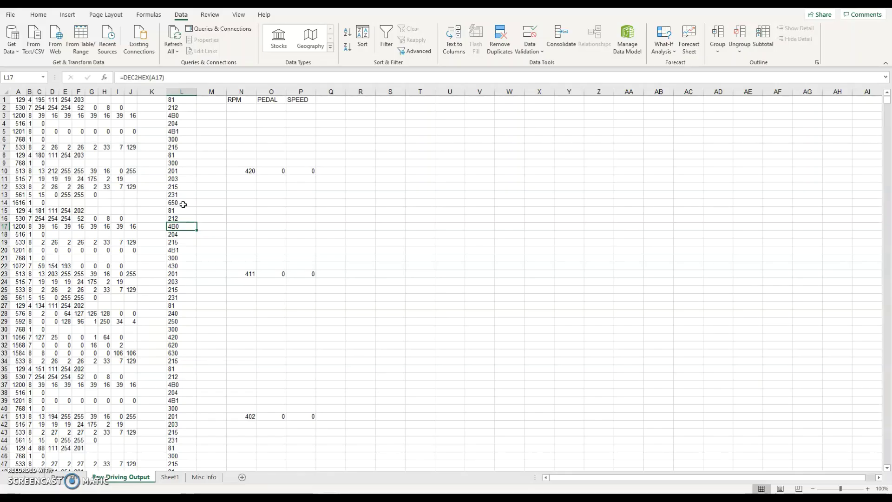
key(Up)
key(Up)
key(Up)
key(Up)
key(Up)
key(Up)
key(Up)
key(Up)
key(Up)
key(Up)
key(Up)
key(Up)
key(Up)
key(Up)
key(Up)
key(Up)
Review the hexadecimal IDs in cells L2 to L5 against their decimal IDs in column A.
click(185, 131)
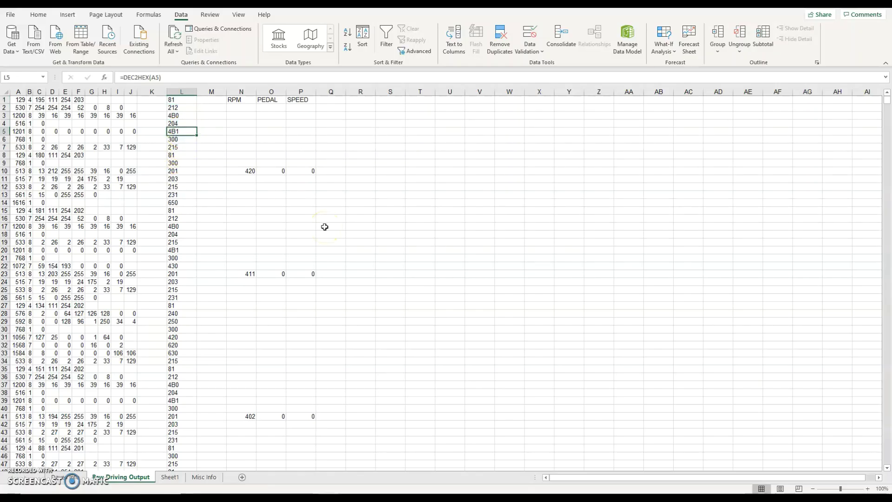
key(Up)
key(Up)
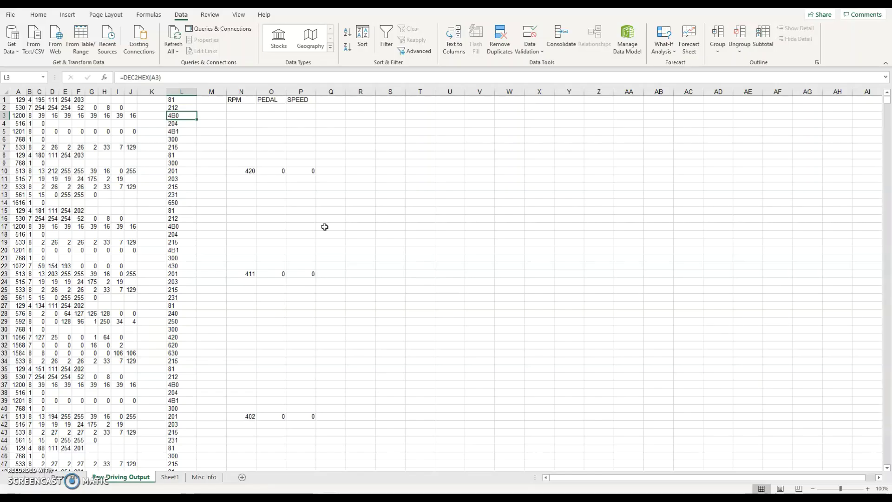
key(Down)
key(Down)
key(Up)
key(Up)
key(Up)
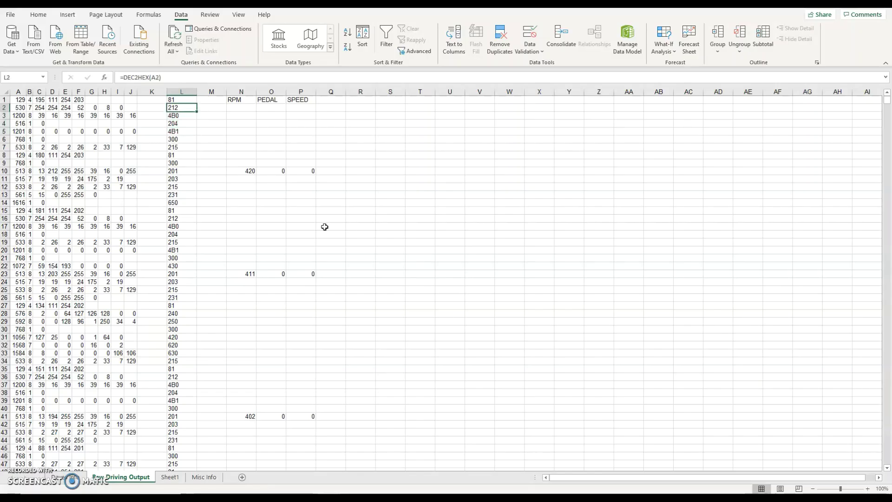
Apply a filter to all columns of the Raw Driving Output sheet, using row 1 as the header.
click(6, 92)
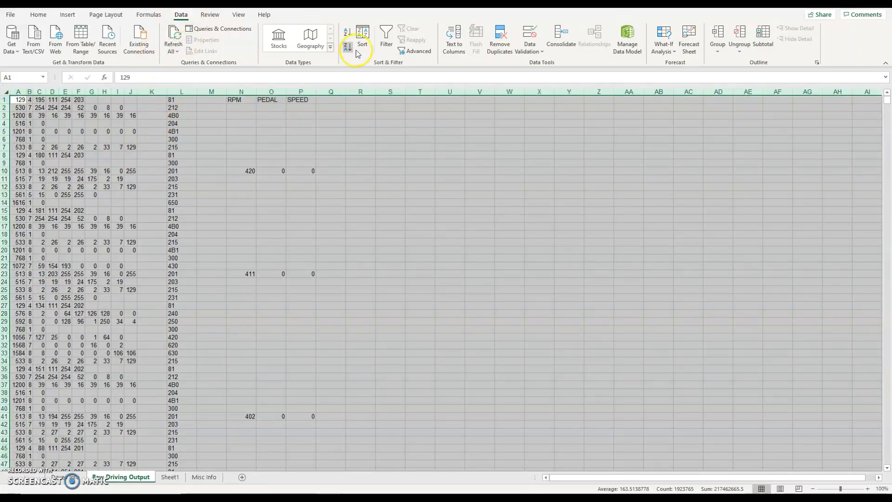
click(387, 41)
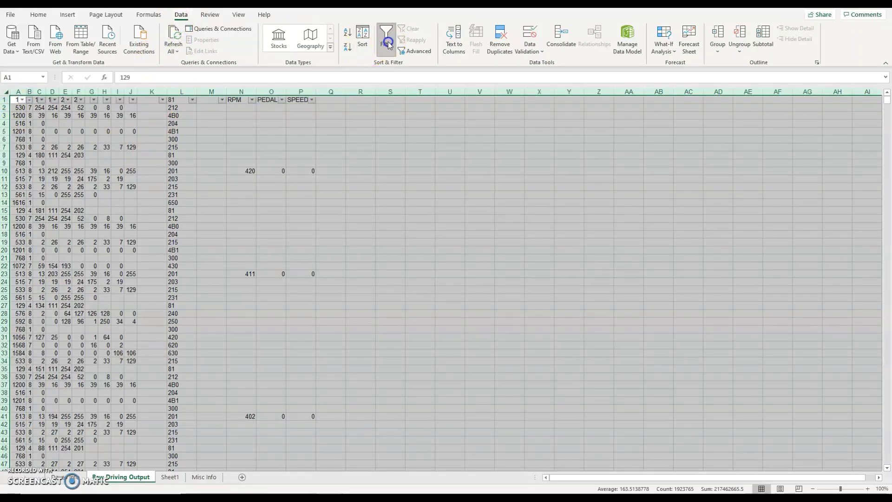
click(265, 246)
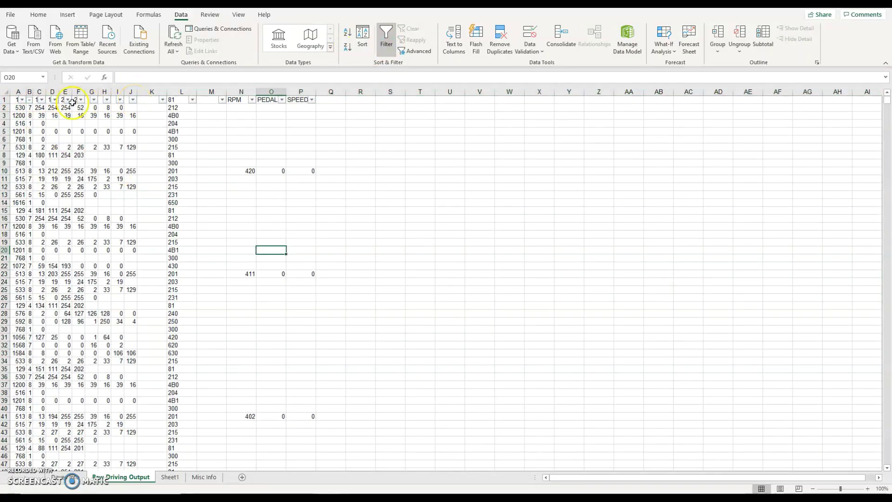
Look through the distinct message IDs available in column A's filter and leave without filtering.
click(22, 100)
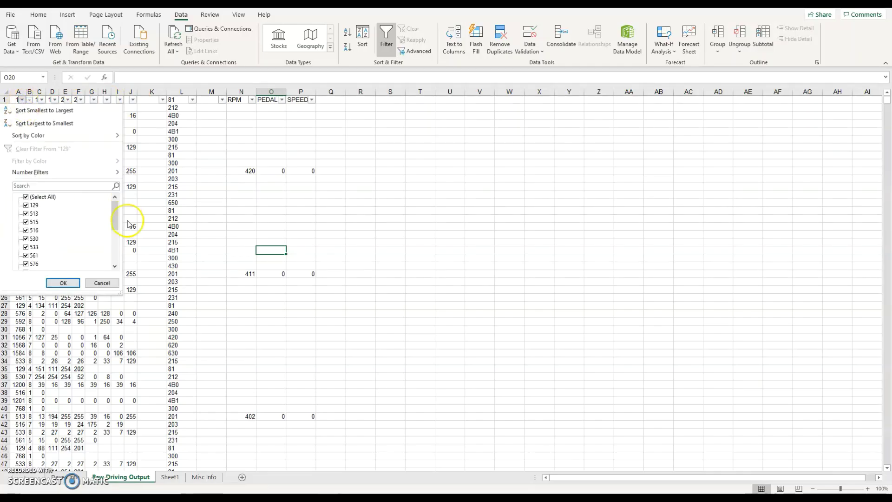
mouse_move(116, 205)
mouse_down()
mouse_move(113, 253)
mouse_move(112, 200)
mouse_up()
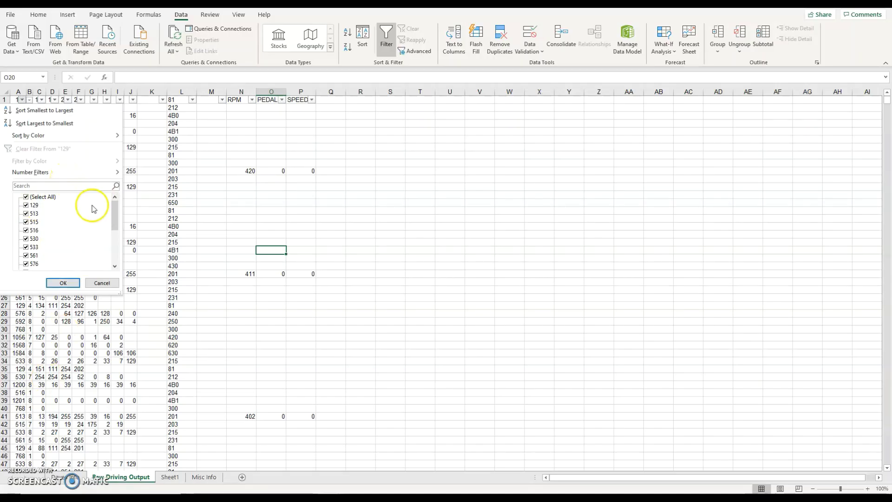
drag(114, 213, 114, 191)
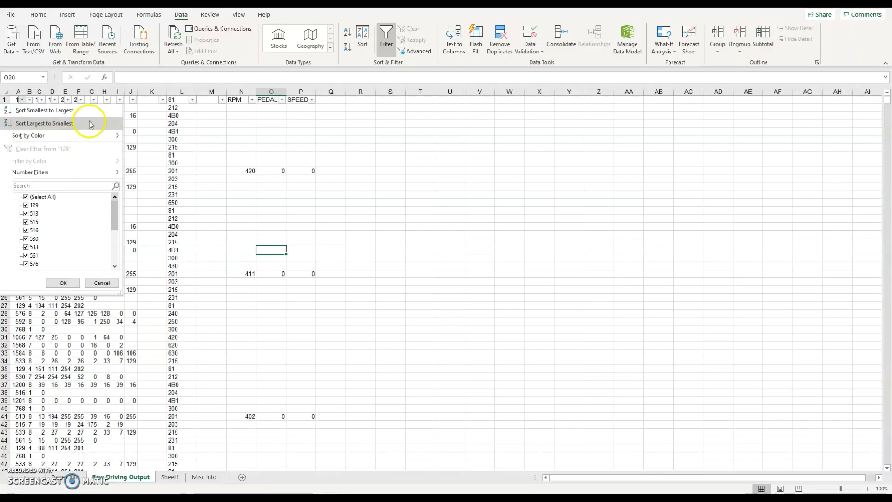
click(98, 284)
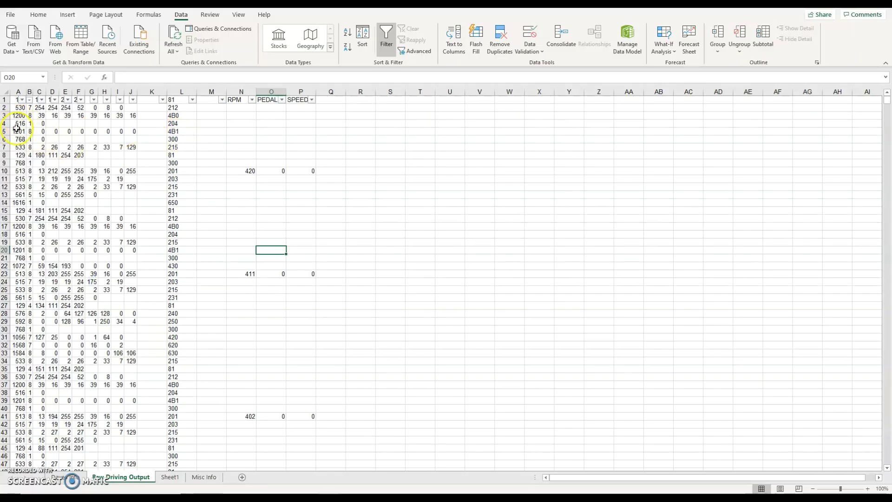
Filter column A to show only the rows with message ID 1201.
click(29, 100)
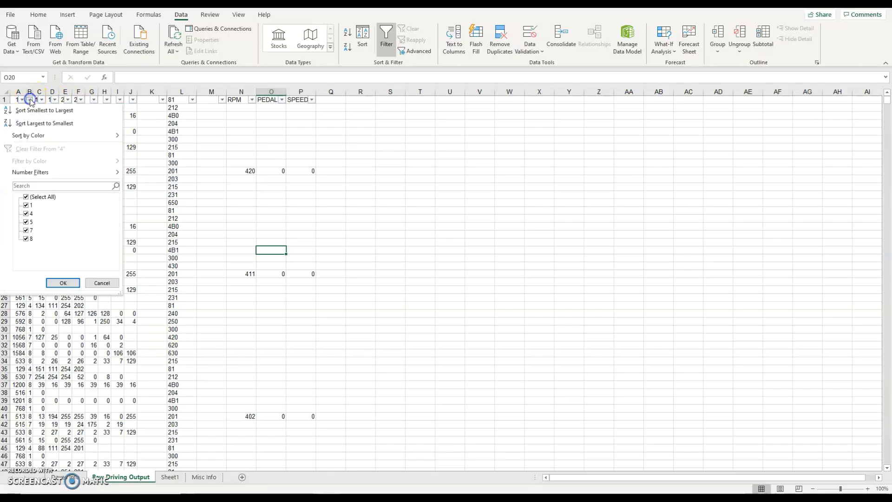
click(22, 100)
click(22, 100)
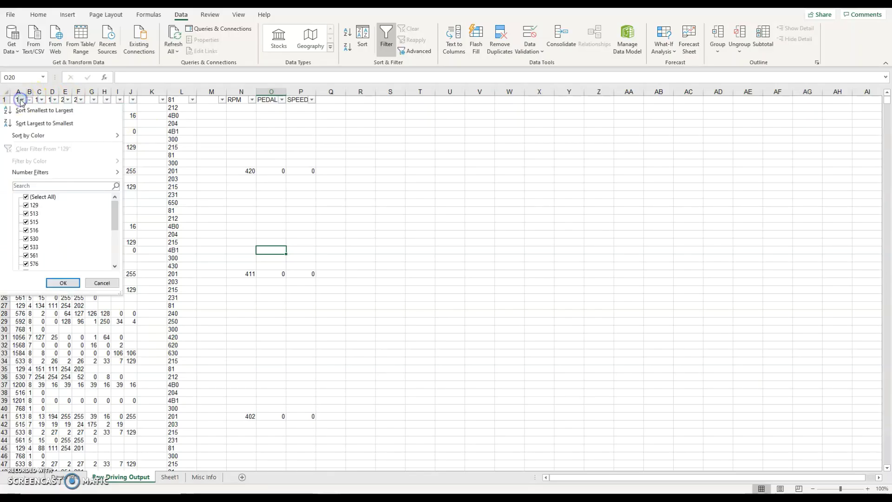
mouse_move(116, 214)
mouse_down()
mouse_move(116, 254)
mouse_move(116, 215)
mouse_up()
click(26, 197)
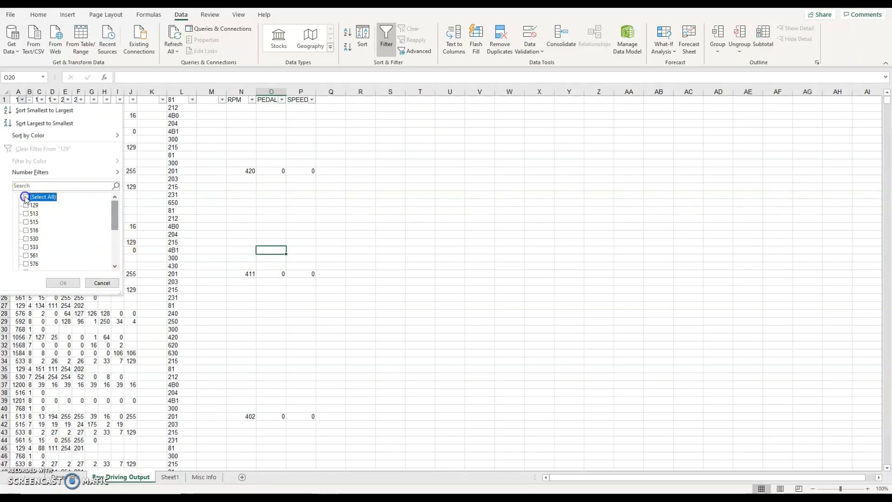
click(115, 254)
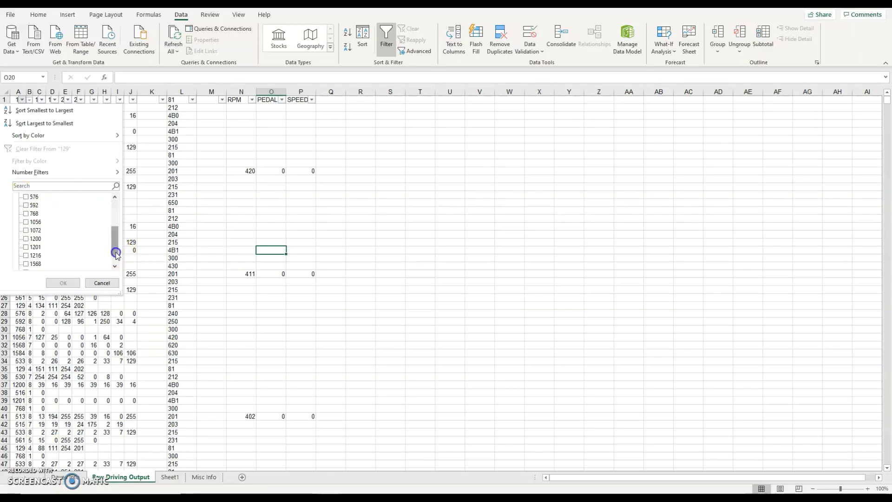
click(27, 247)
click(65, 283)
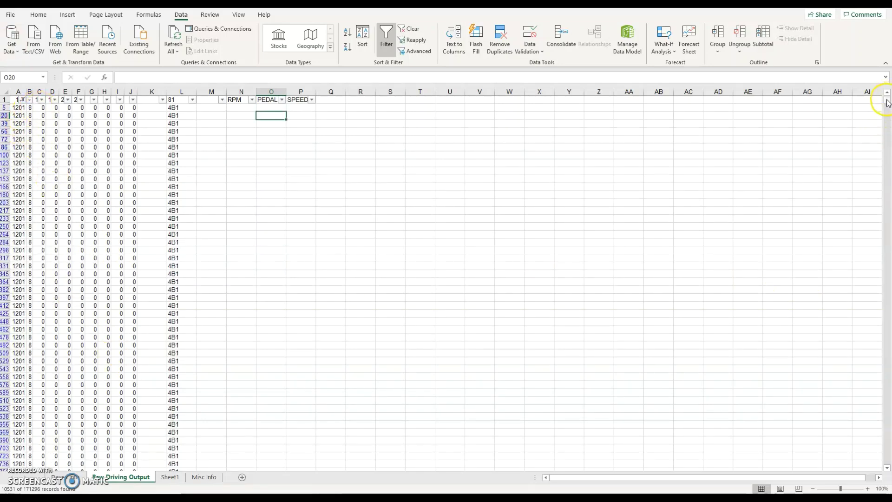
Find where the data bytes of the 1201 messages start changing and inspect them across row 10288.
drag(888, 103, 888, 119)
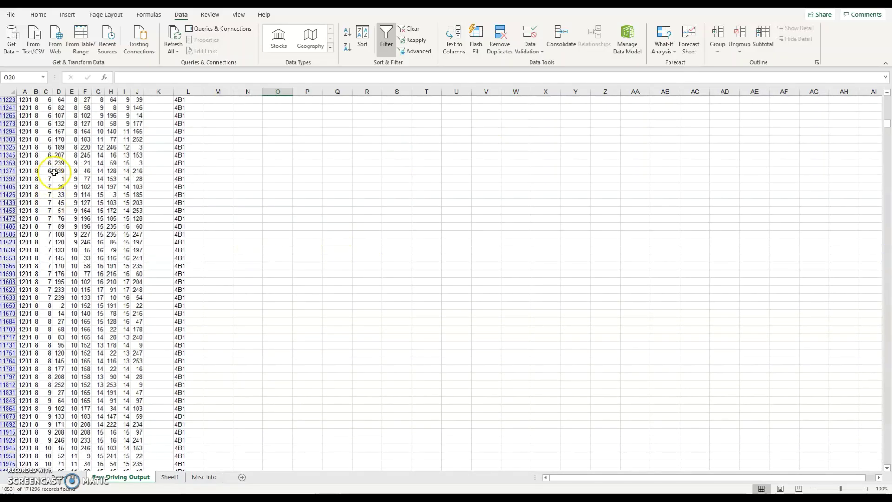
drag(886, 105, 887, 106)
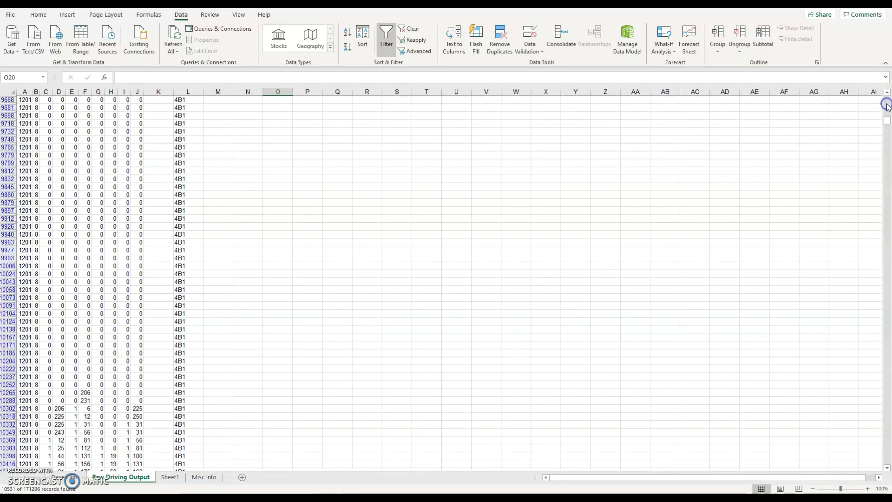
click(49, 398)
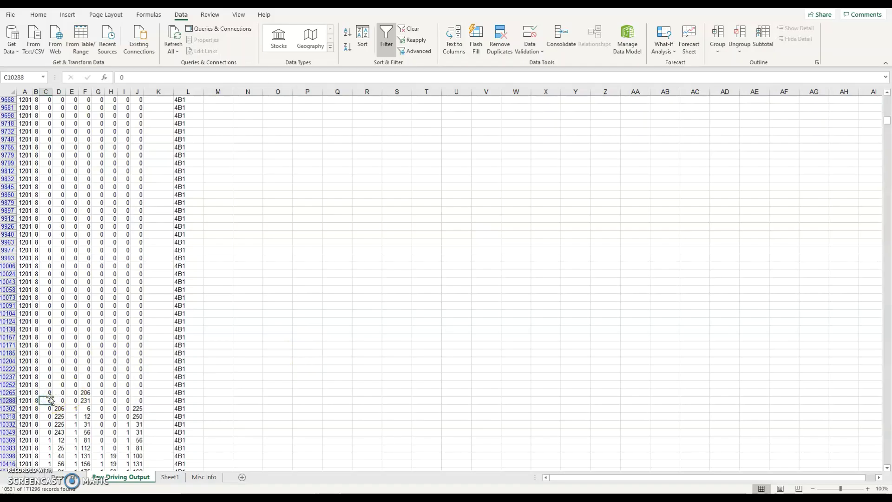
key(Right)
key(Right)
key(Right)
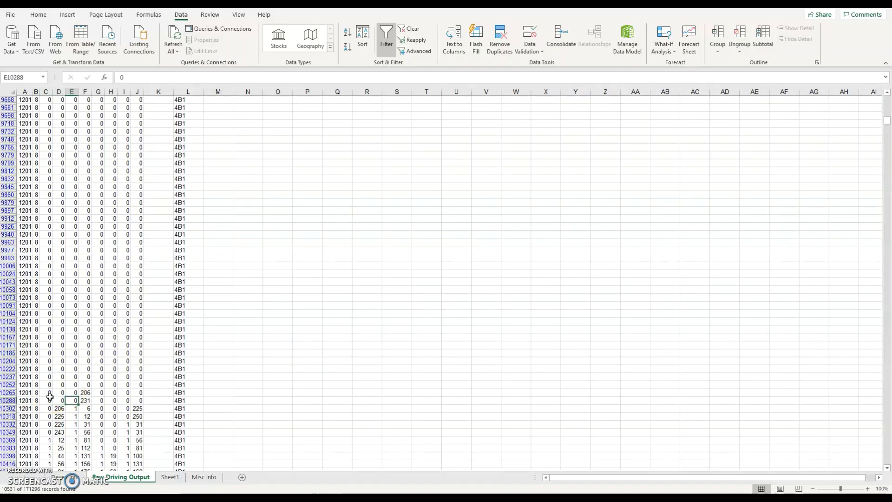
Inspect the remaining data bytes of row 10288 out to column J.
key(Right)
key(Right)
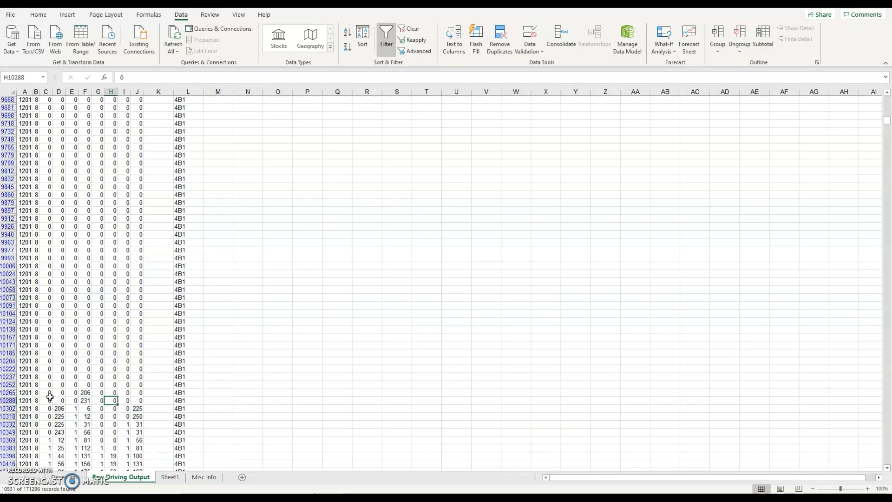
key(Right)
key(Right)
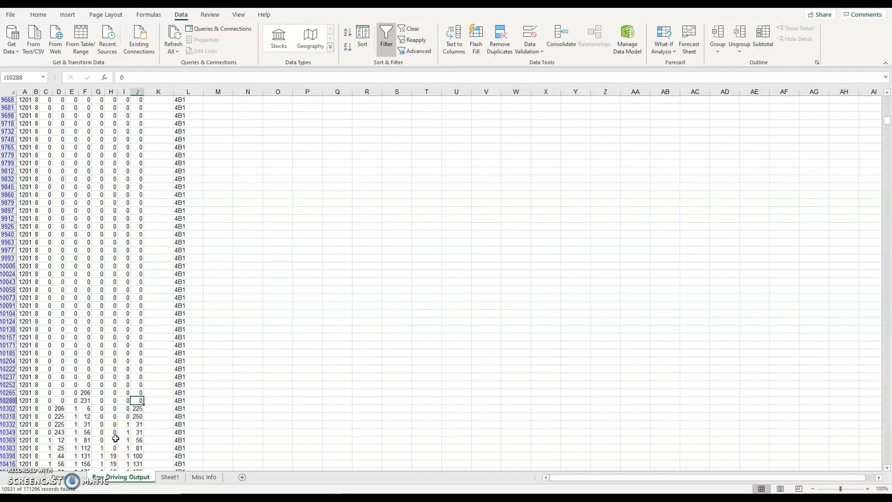
Examine how the data bytes of the 1201 messages change across rows 10369 and 10383.
key(Down)
key(Down)
key(Down)
key(Down)
key(Down)
key(Left)
key(Left)
key(Left)
key(Left)
key(Left)
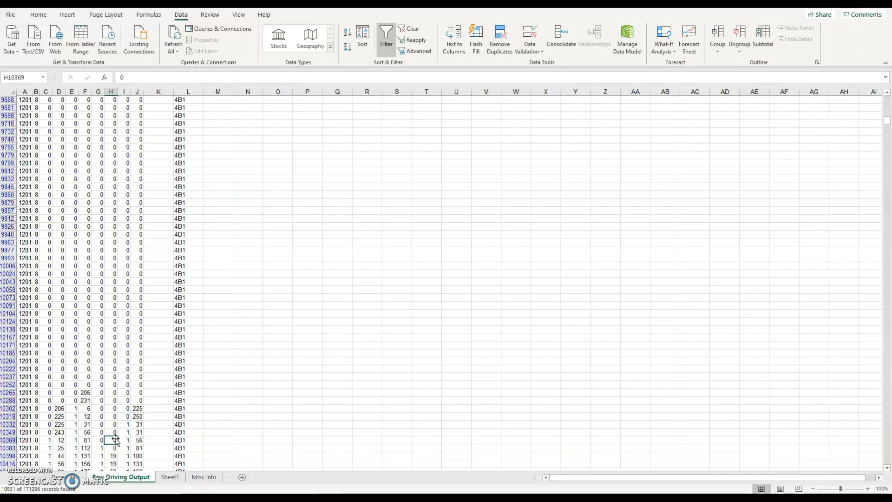
key(Left)
key(Left)
key(Down)
key(Right)
key(Right)
key(Right)
key(Right)
key(Right)
key(Right)
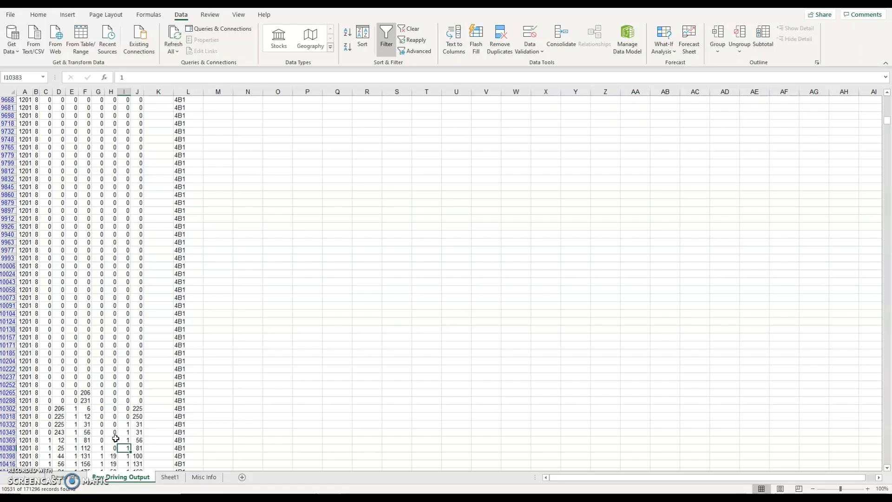
Inspect the data bytes of row 10429 from column I back to column D.
key(Down)
key(Down)
key(Down)
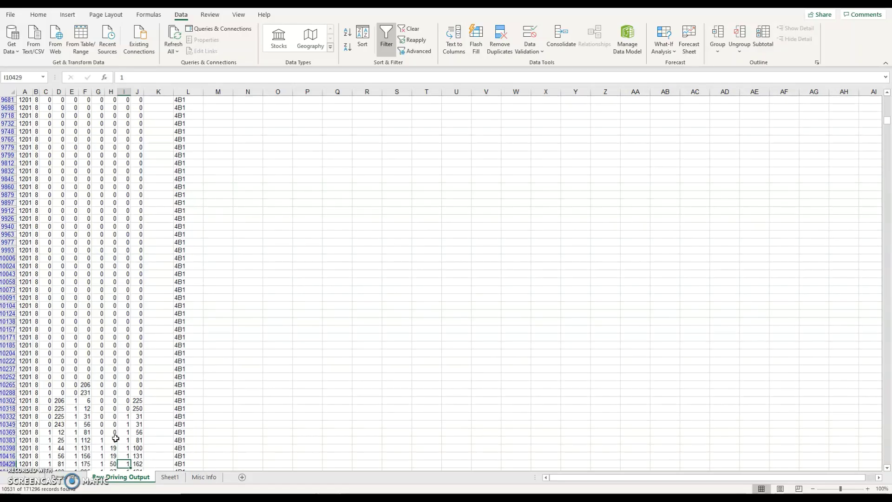
key(Left)
key(Left)
key(Left)
key(Left)
key(Left)
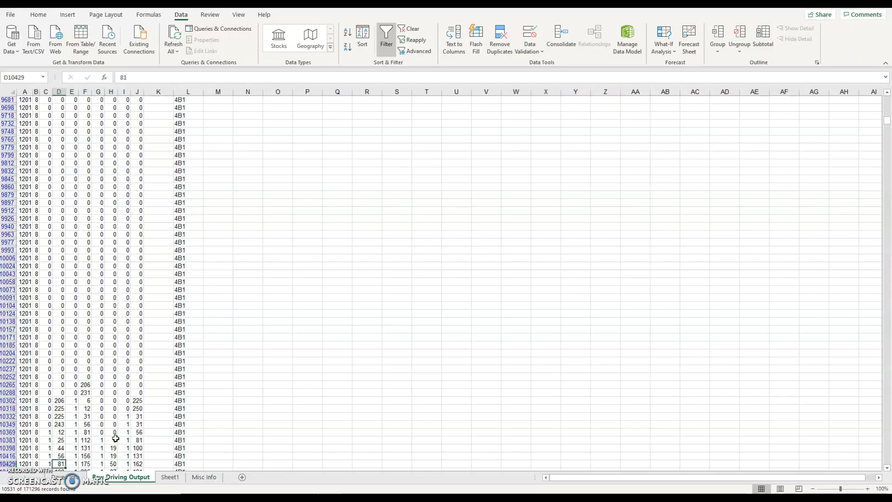
Examine row 10302 as pairs of data bytes from column C to column J.
key(Up)
key(Up)
key(Up)
key(Up)
key(Up)
key(Up)
key(Down)
key(Left)
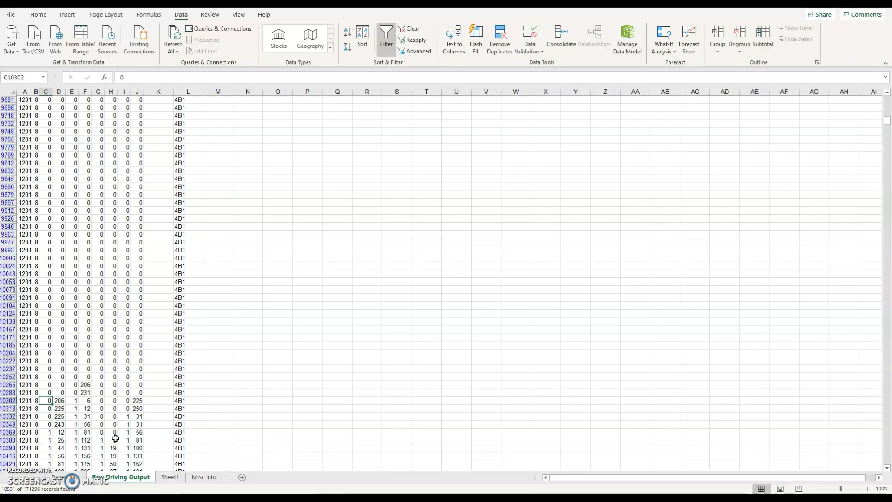
key(Left)
key(Right)
key(Right)
key(Right)
key(Right)
key(Right)
key(Right)
key(Right)
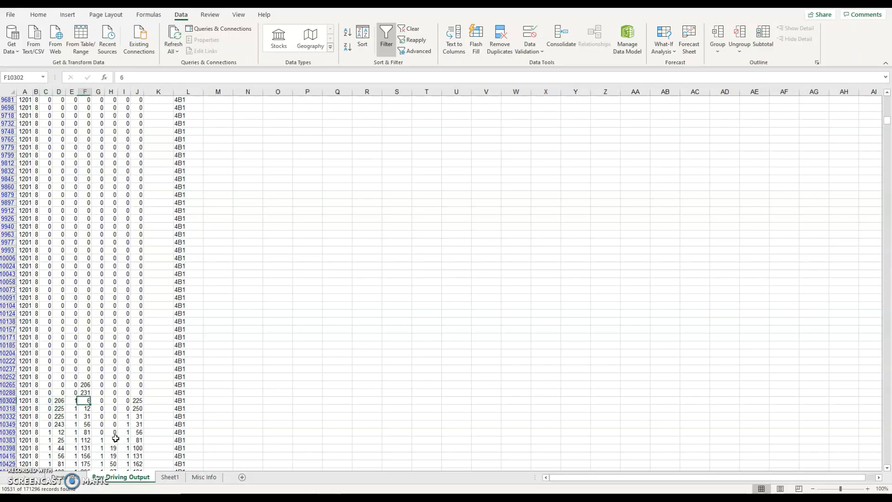
key(Right)
key(Left)
key(Left)
key(Left)
key(Left)
key(Left)
key(Left)
key(Left)
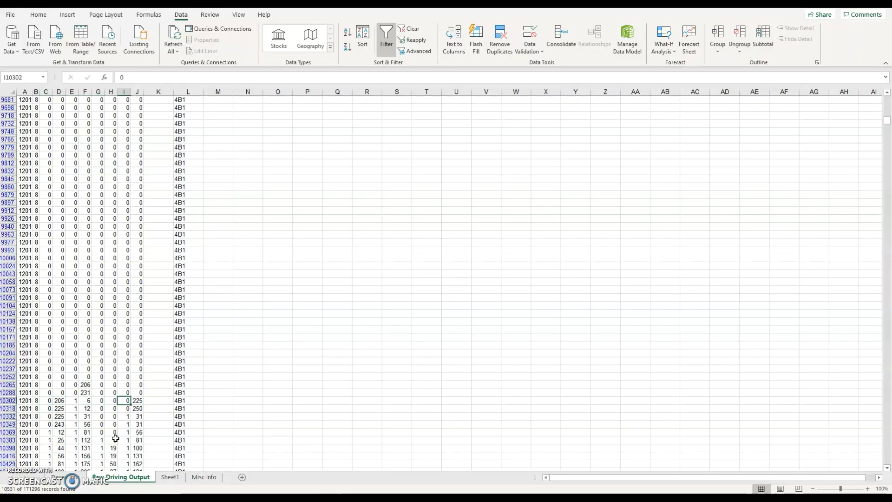
key(Right)
key(Left)
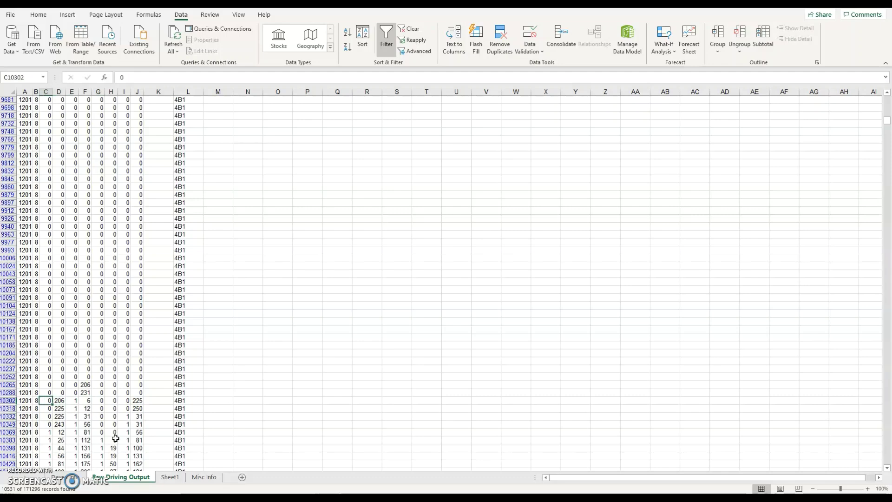
key(Right)
key(Right)
key(Left)
key(Left)
key(Right)
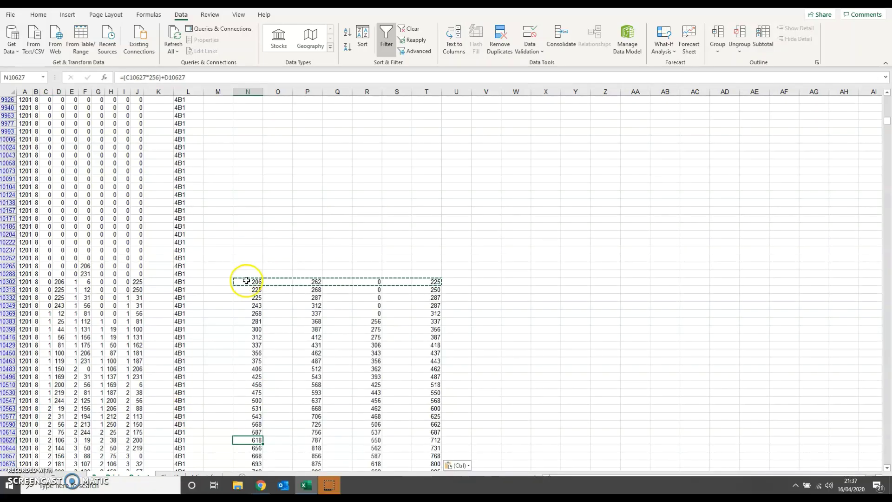
Compare the combining formula in N10302 with the two source bytes in C10302 and D10302.
click(246, 280)
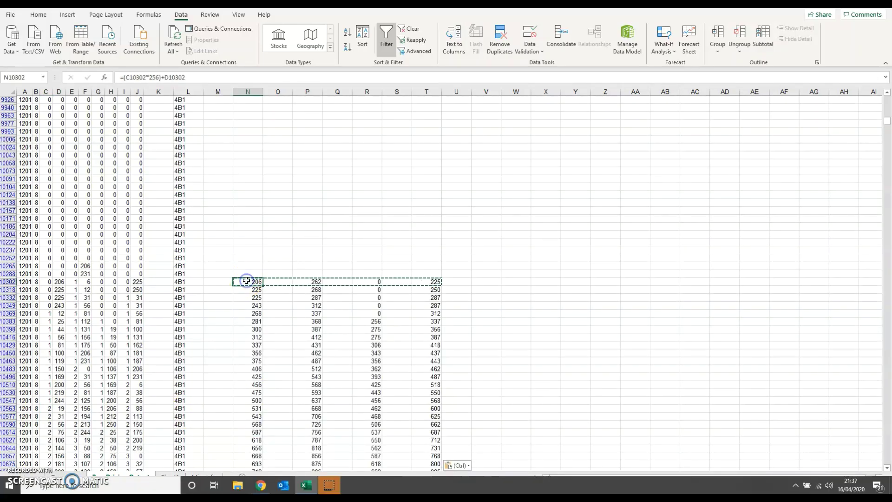
click(59, 282)
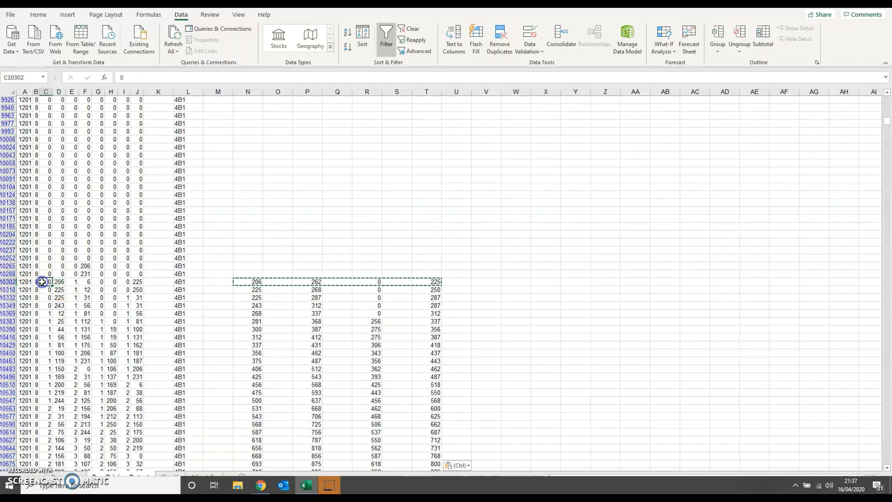
click(51, 282)
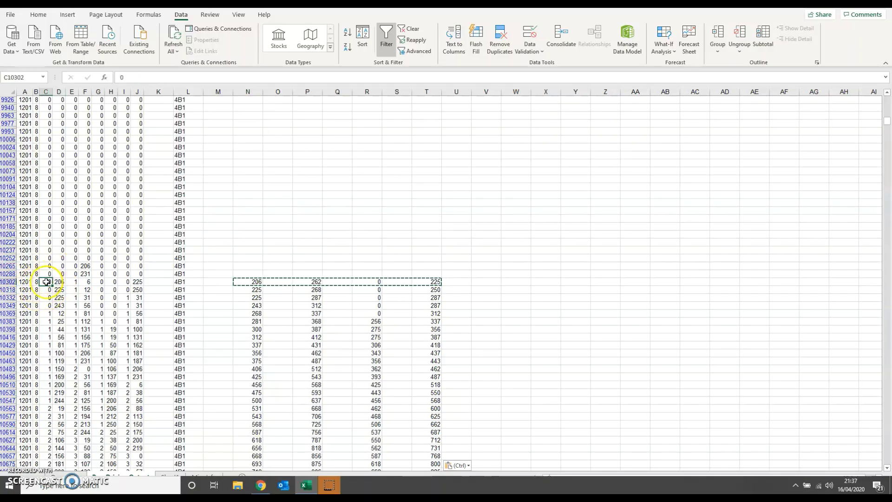
key(Right)
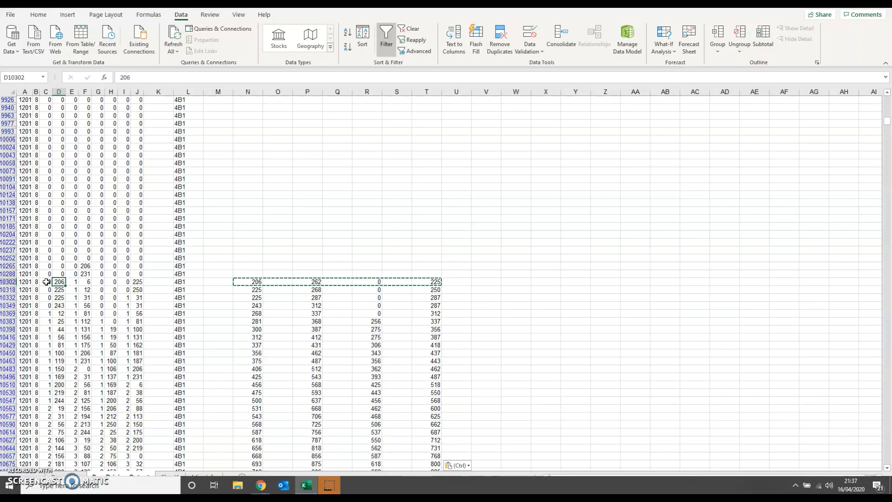
click(47, 282)
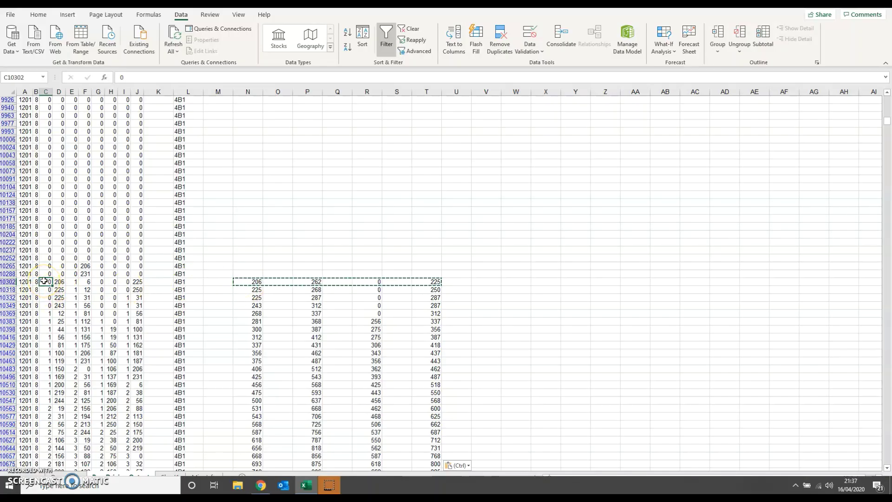
click(59, 279)
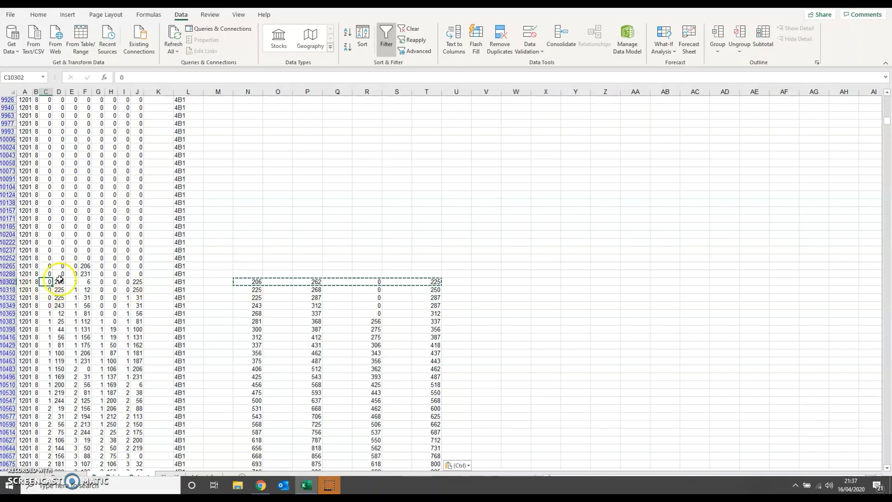
Review the byte-pair formulas in N10302, P10302, R10302 and T10302.
click(247, 282)
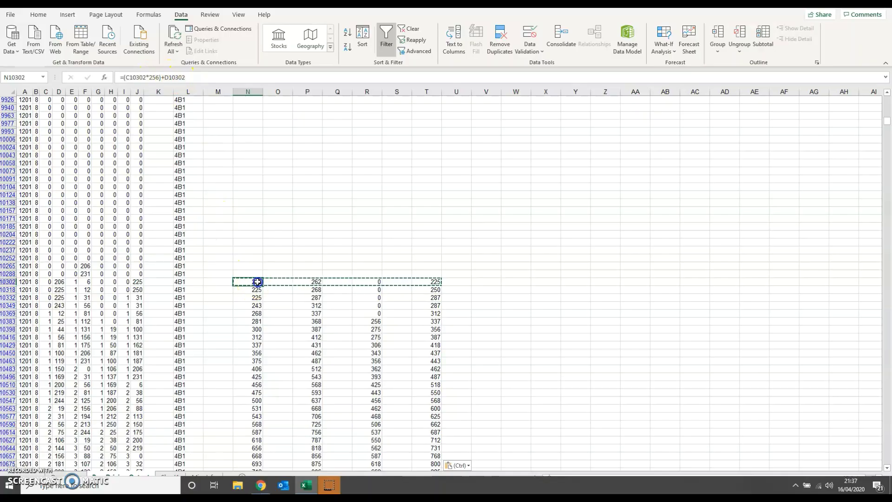
click(297, 281)
click(366, 283)
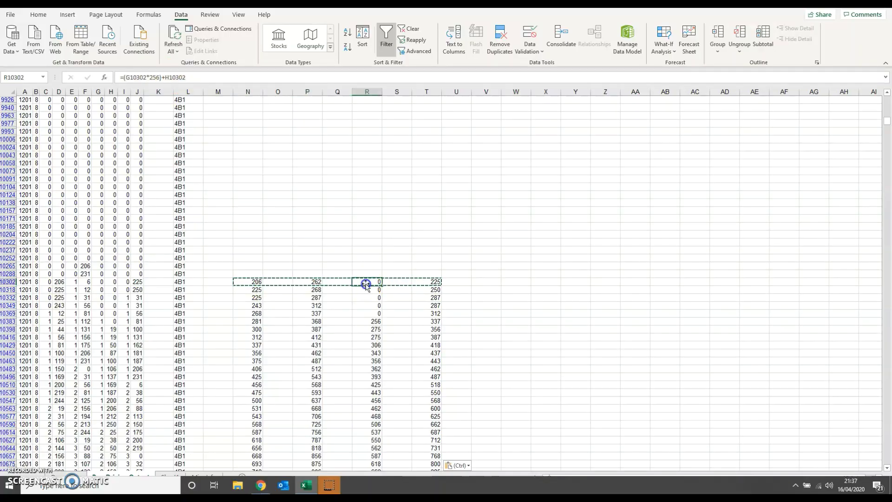
click(437, 284)
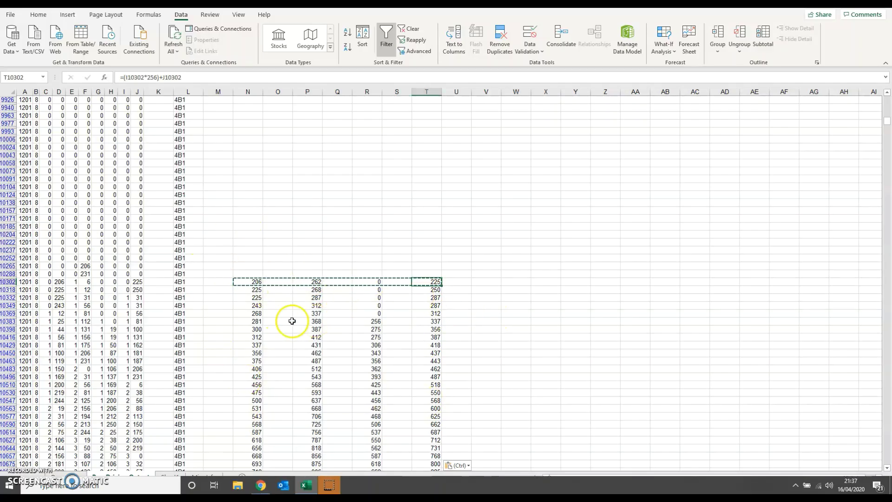
click(250, 282)
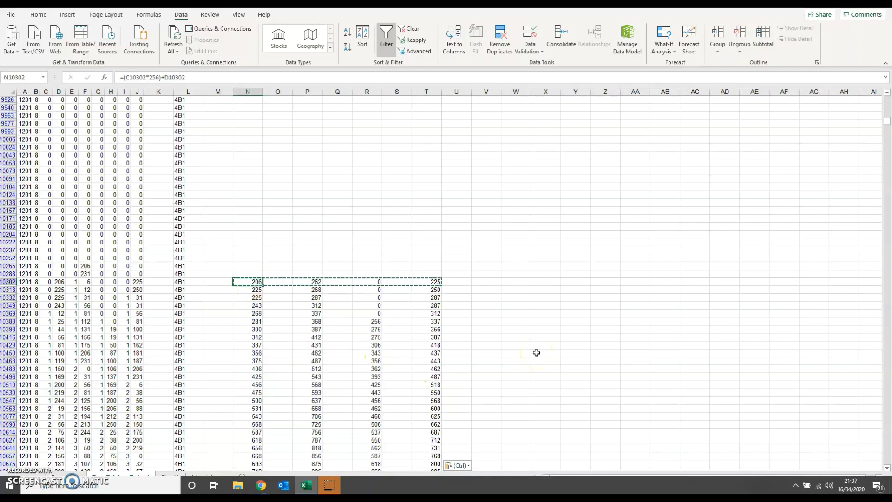
Follow how the combined values in columns N, P, R and T progress from row 10398 down past row 13700.
click(246, 329)
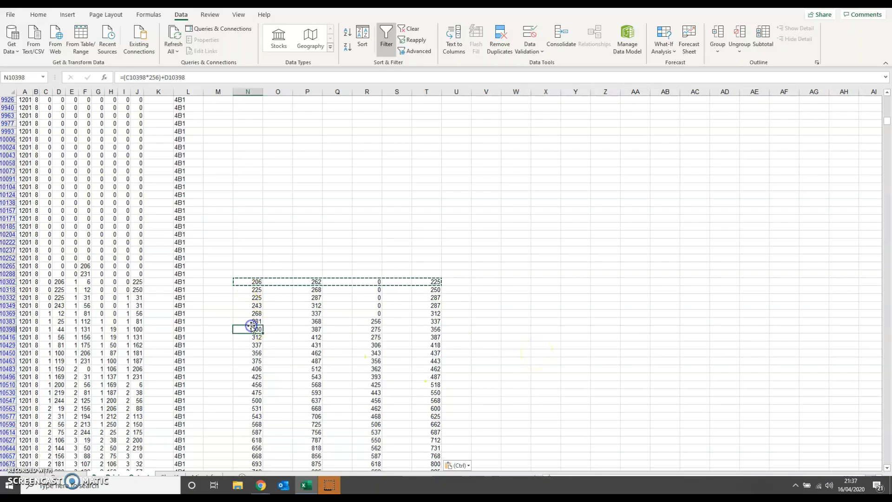
click(251, 366)
click(251, 393)
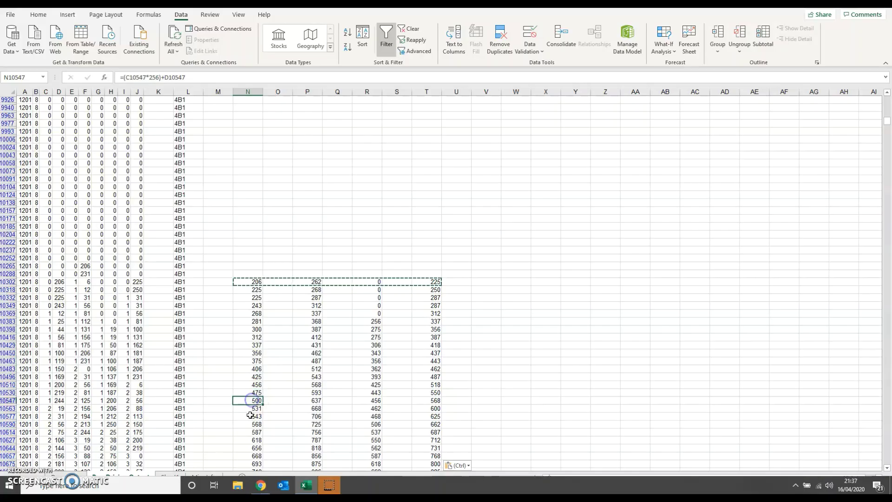
click(252, 440)
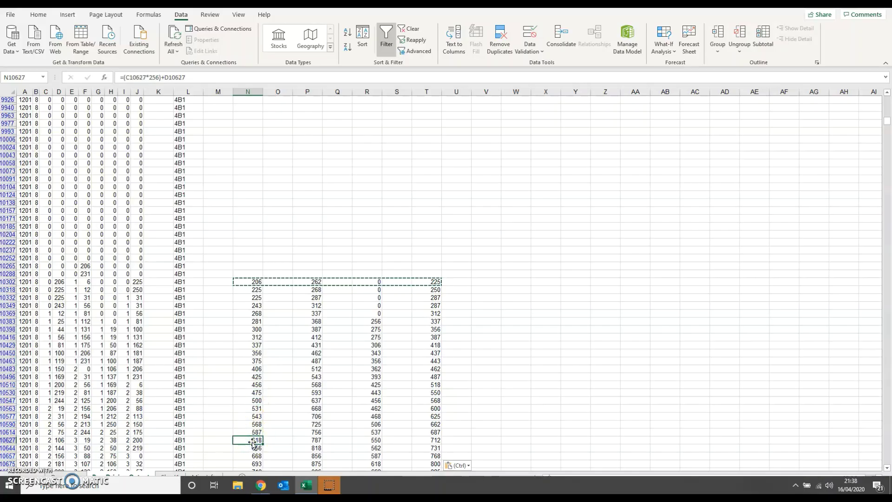
scroll(886, 197, down, 12)
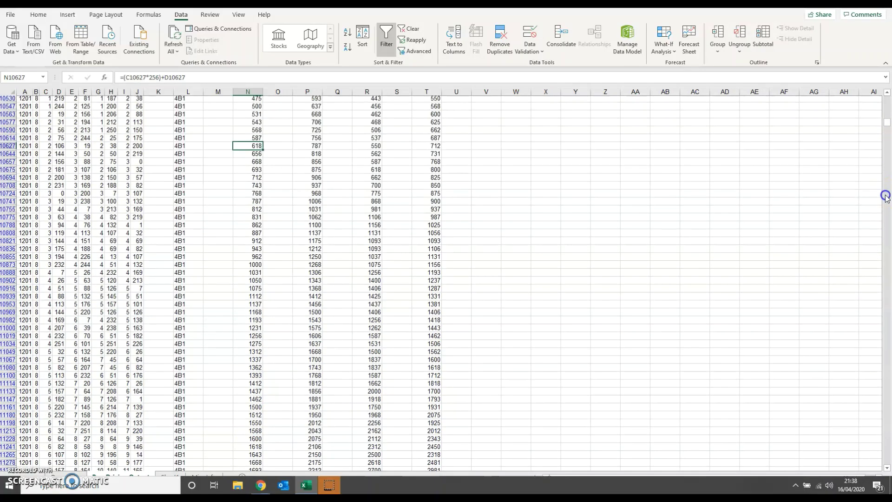
scroll(886, 197, down, 18)
click(252, 295)
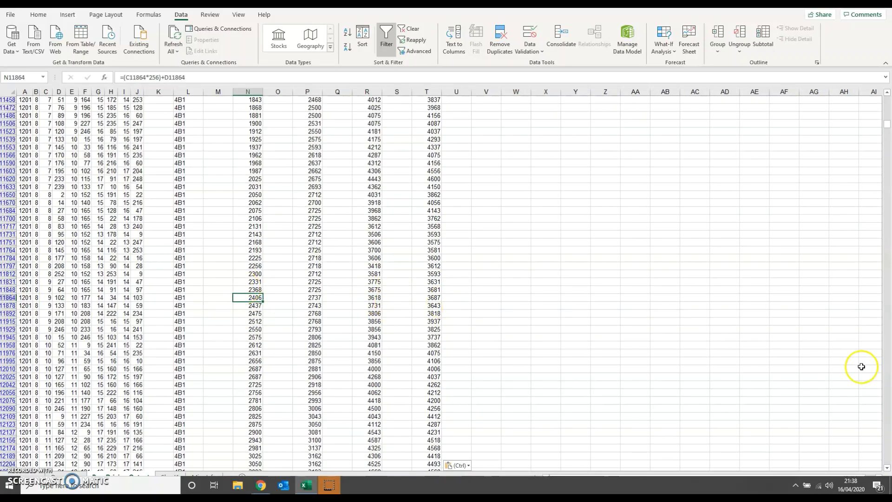
click(888, 385)
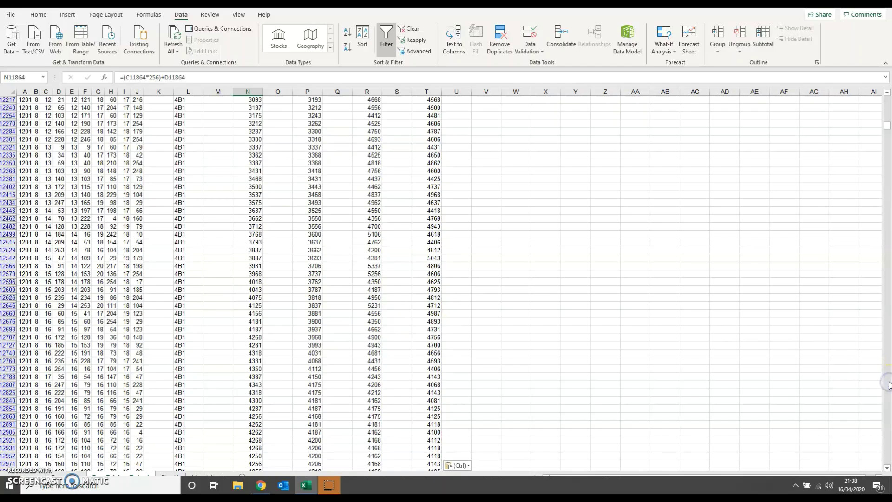
click(888, 385)
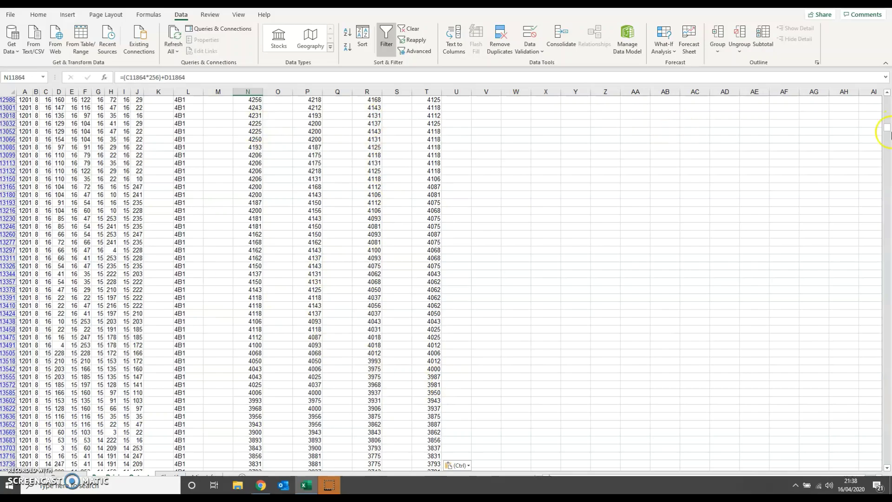
Go back up through the combined values to row 10302 and check its message ID in column A.
click(886, 113)
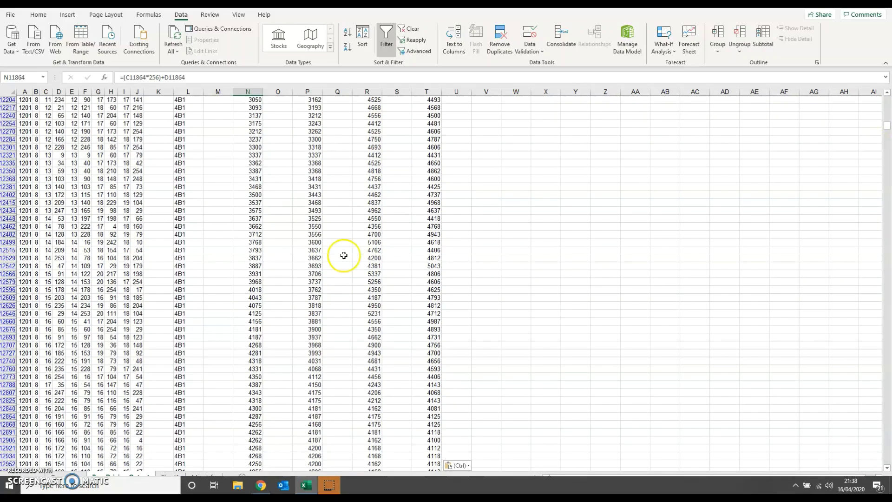
click(886, 120)
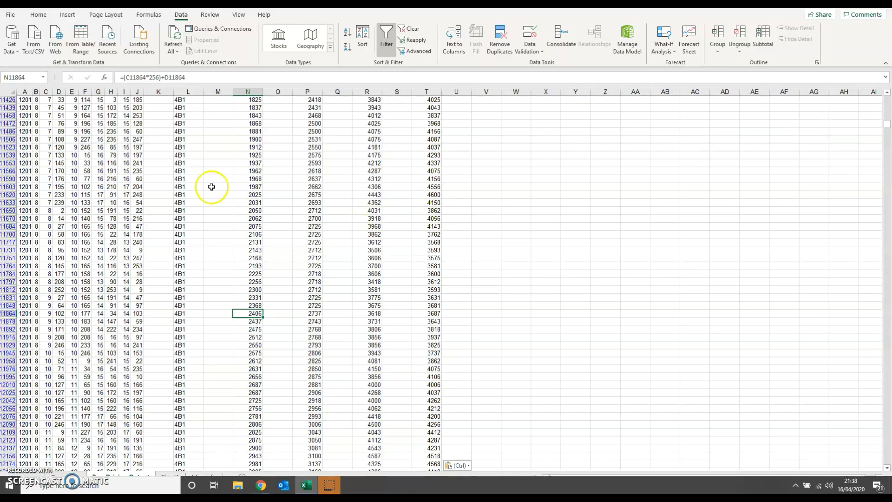
click(887, 108)
click(888, 108)
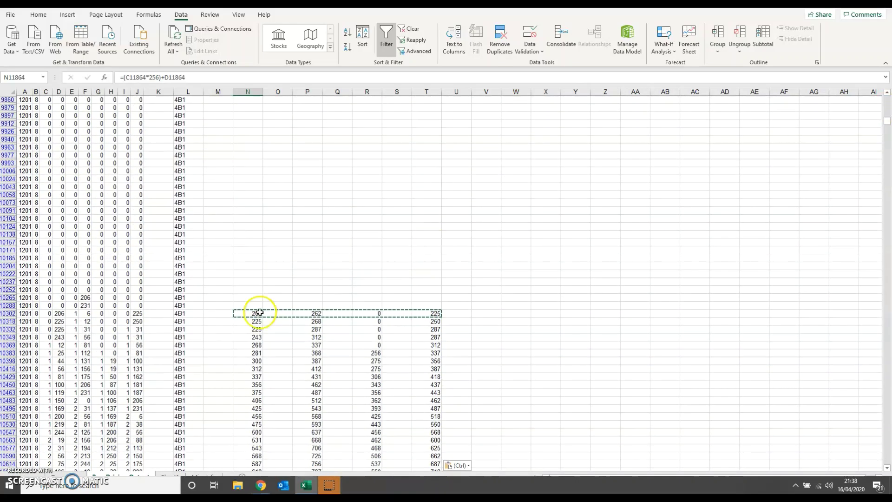
click(24, 313)
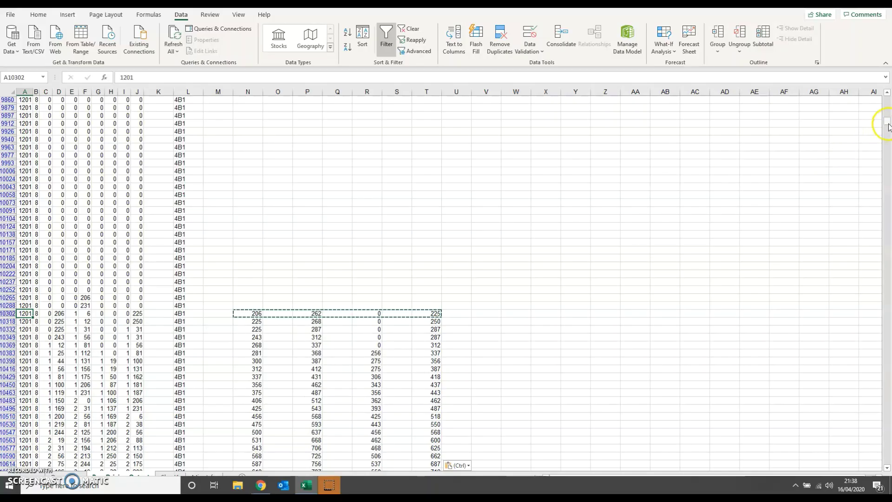
Change the message ID filter in column A from 1201 to show only ID 129.
drag(887, 121, 886, 94)
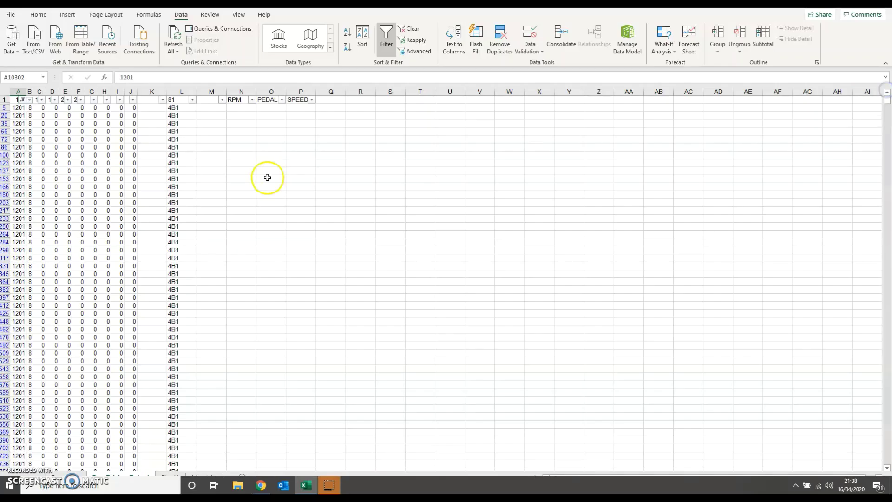
click(22, 100)
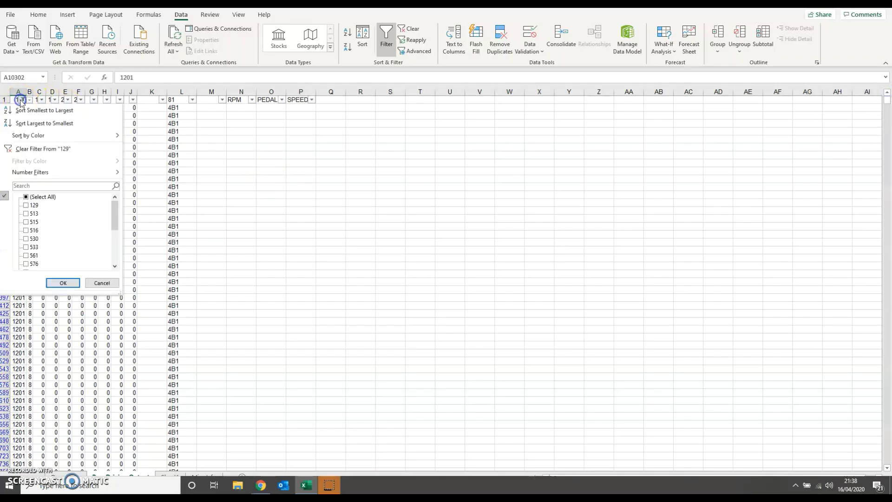
click(32, 204)
drag(115, 214, 114, 246)
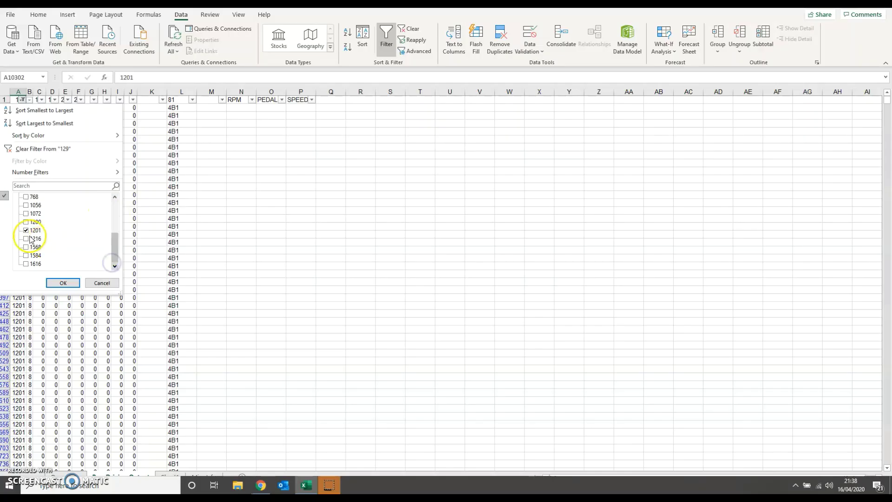
click(26, 231)
click(60, 283)
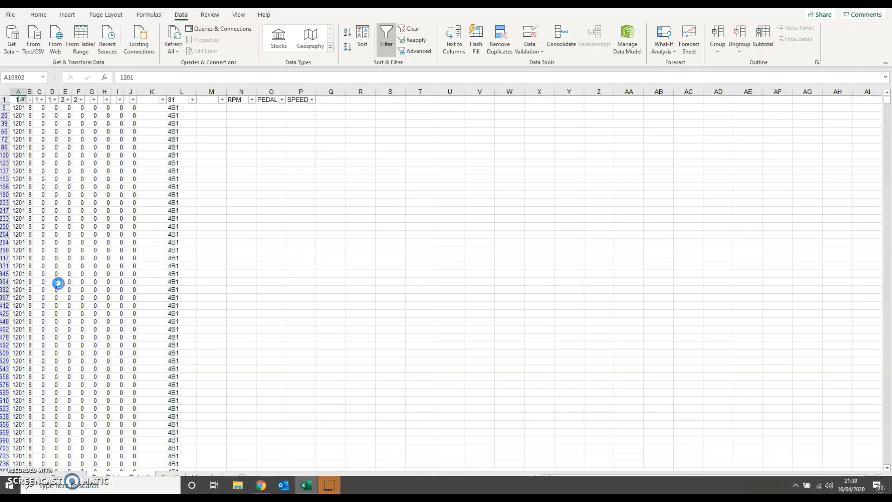
click(267, 206)
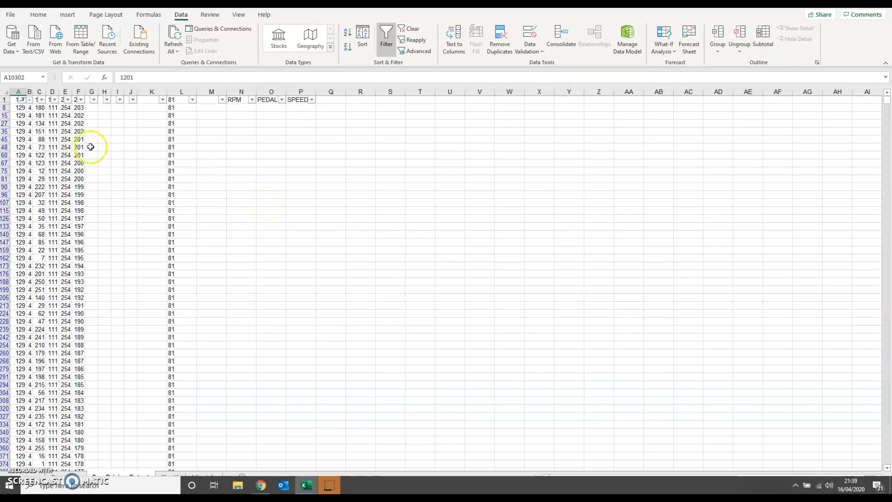
Review the message IDs in column A's filter list and check the DEC2HEX formula in L35.
click(22, 100)
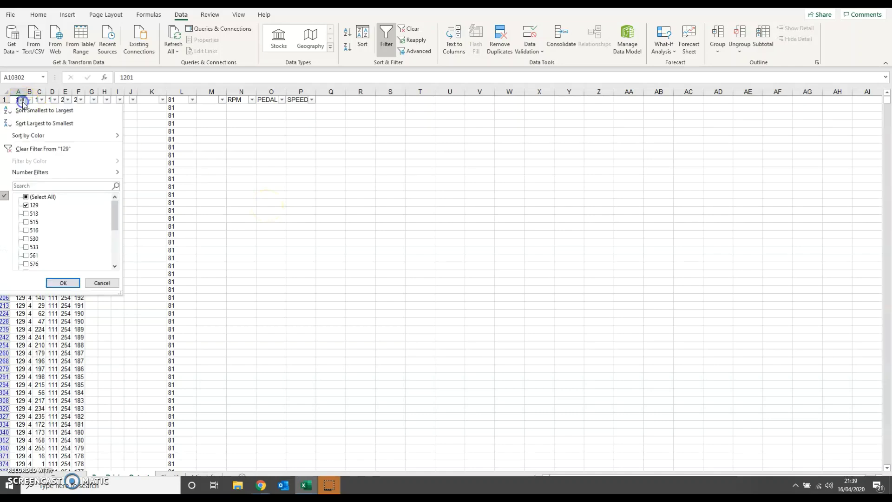
mouse_move(114, 209)
mouse_down()
mouse_move(113, 239)
mouse_move(110, 208)
mouse_up()
click(64, 283)
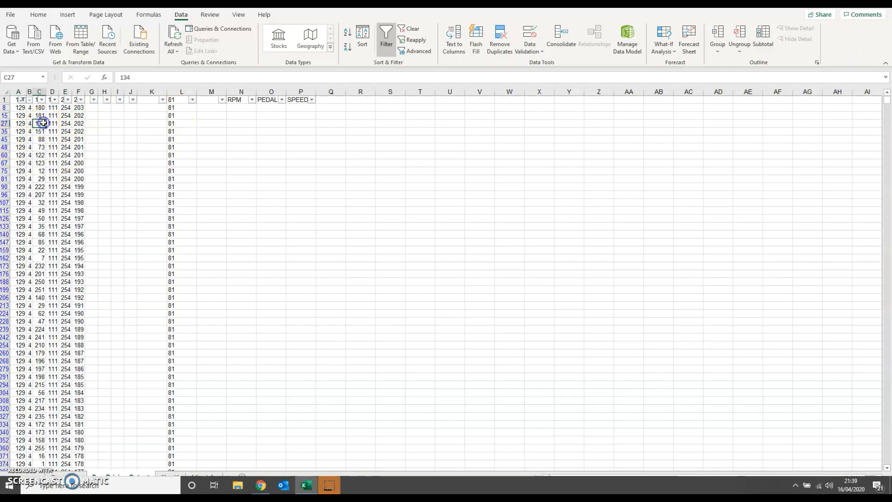
click(181, 133)
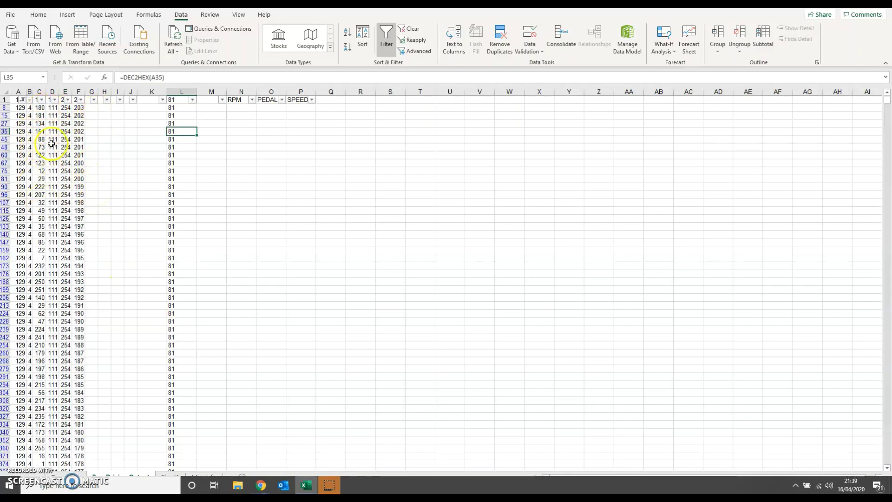
Examine how the ID 129 bytes in columns C to F change down to about row 8785.
click(887, 327)
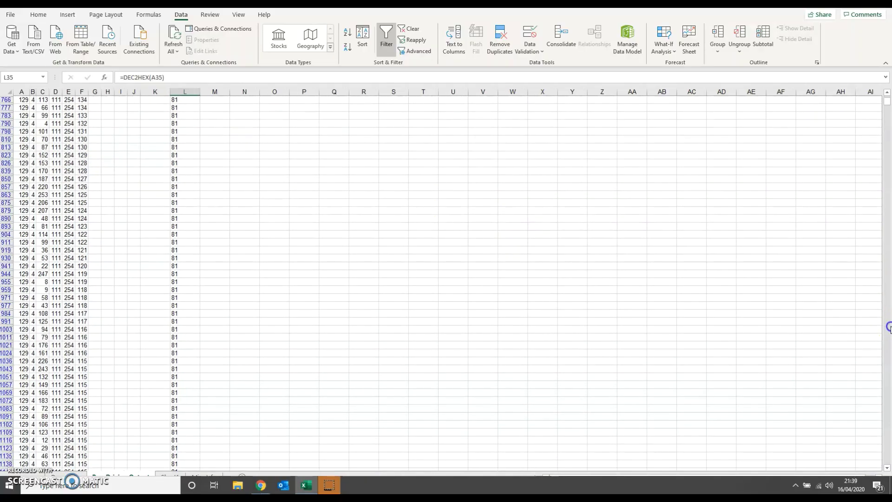
drag(889, 327, 889, 330)
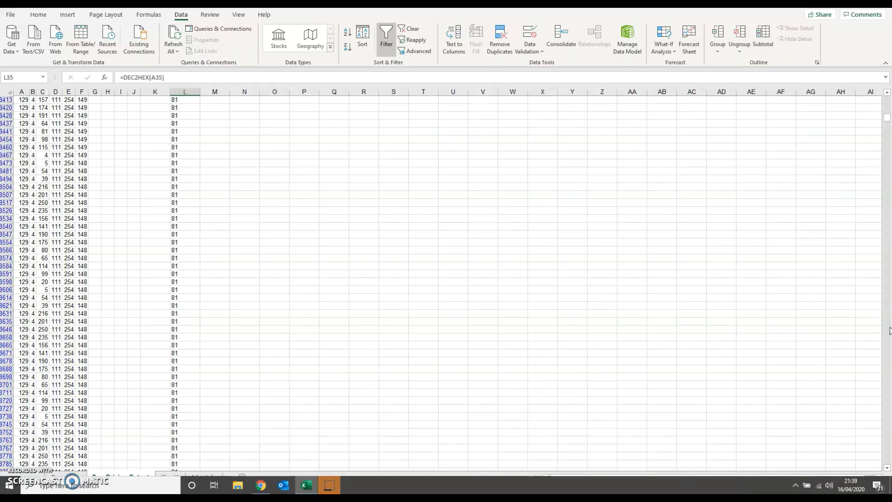
drag(886, 118, 888, 94)
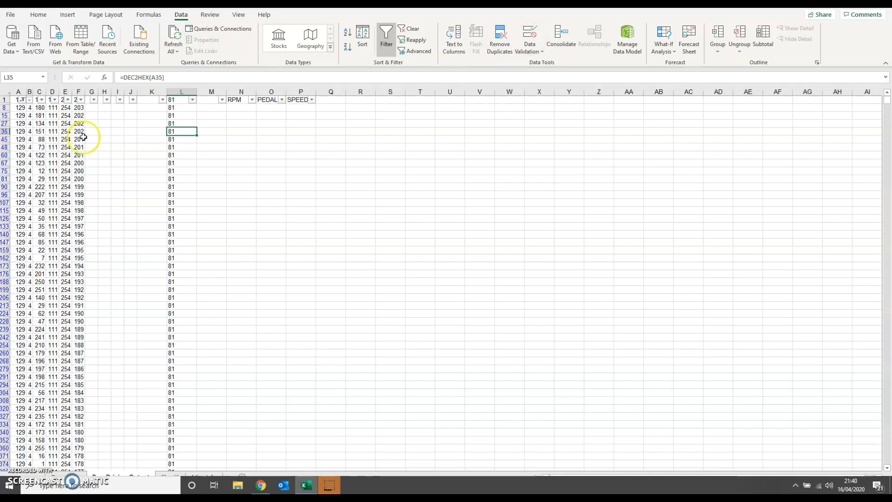
Follow the ID 129 values in column E down to row 696, comparing them with the neighbouring byte columns.
click(66, 122)
key(Down)
key(Down)
key(Down)
key(Down)
key(Down)
key(Down)
key(Down)
key(Down)
key(Down)
key(Down)
key(Down)
key(Down)
key(Down)
key(Down)
key(Down)
key(Down)
key(Down)
key(Down)
key(Down)
key(Down)
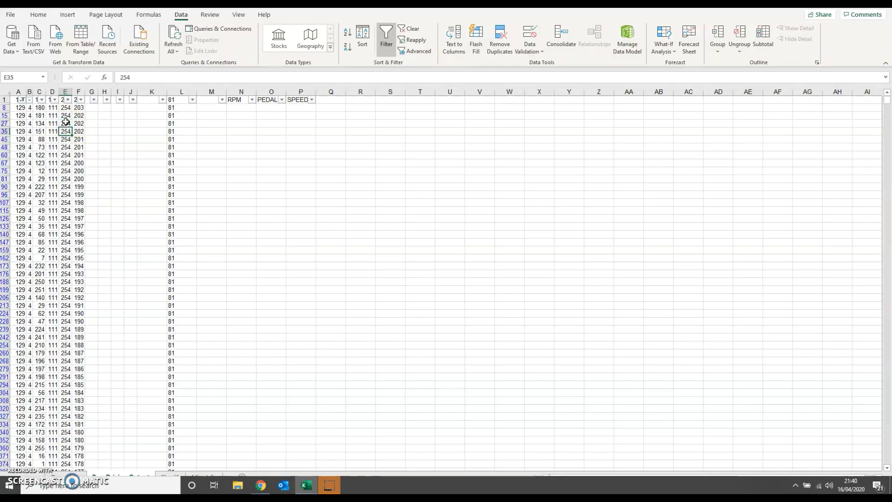
key(Down)
key(Down)
key(Down)
key(Down)
key(Down)
key(Down)
key(Down)
key(Down)
key(Down)
key(Down)
key(Down)
key(Down)
key(Down)
key(Down)
key(Down)
key(Down)
key(Down)
key(Down)
key(Down)
key(Down)
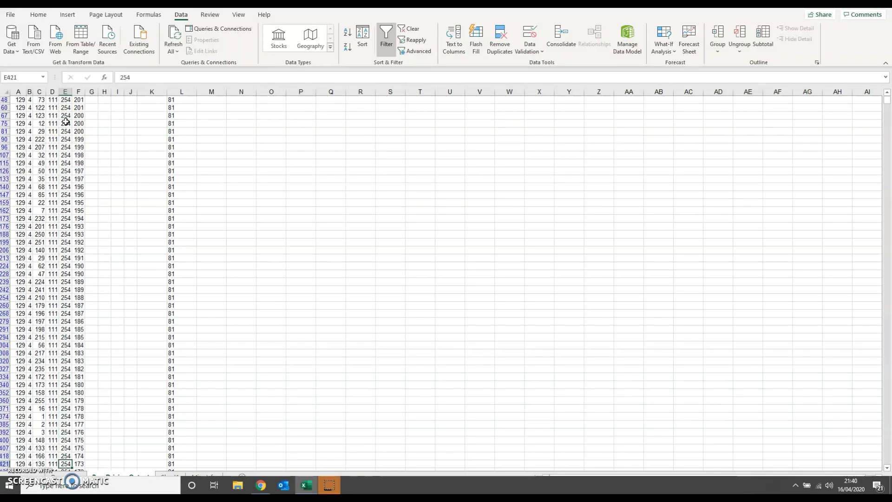
key(Down)
key(Down)
key(Down)
key(Down)
key(Down)
key(Down)
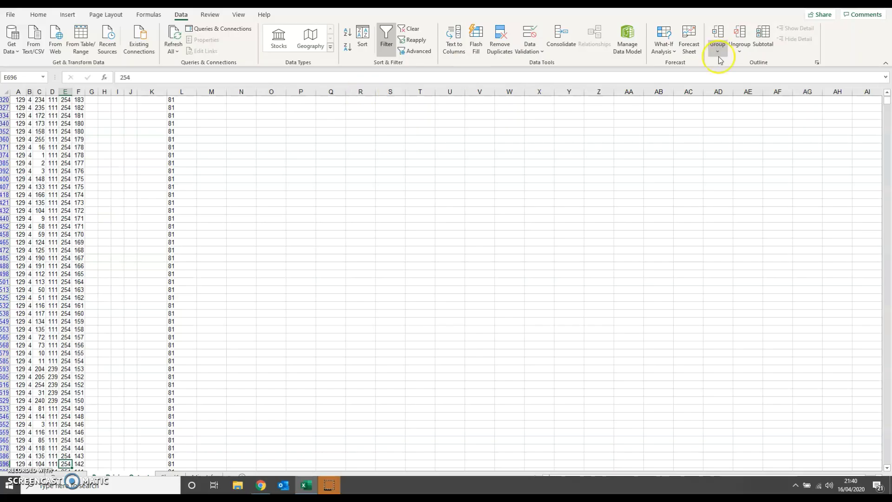
drag(886, 100, 889, 95)
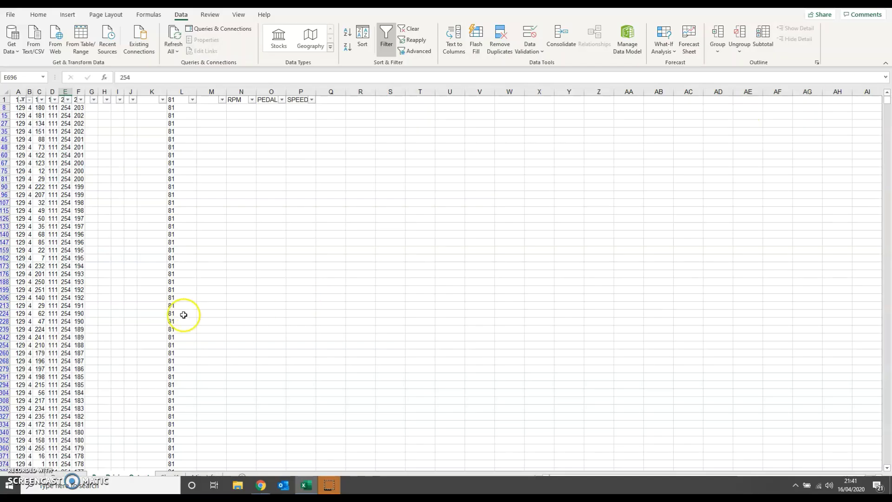
click(29, 474)
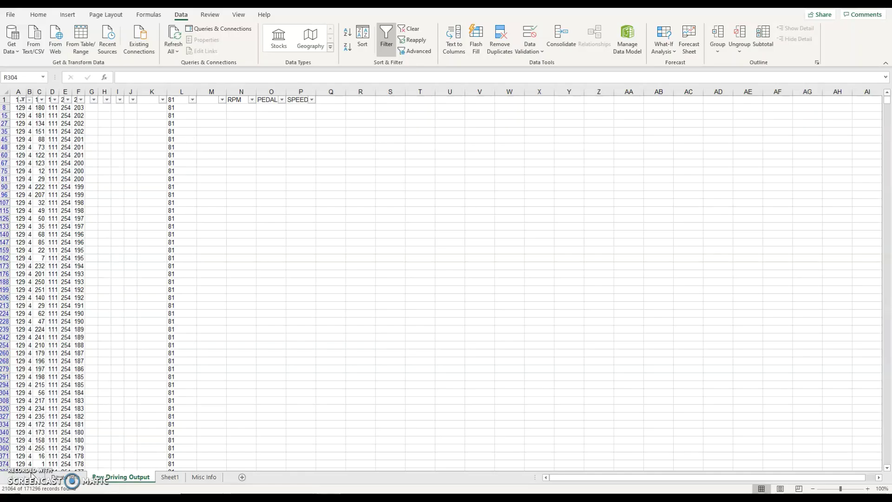
mouse_move(37, 500)
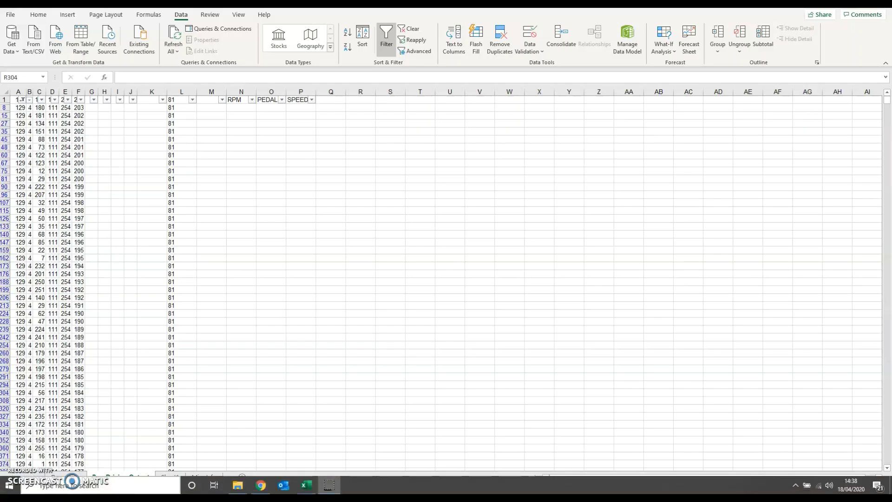